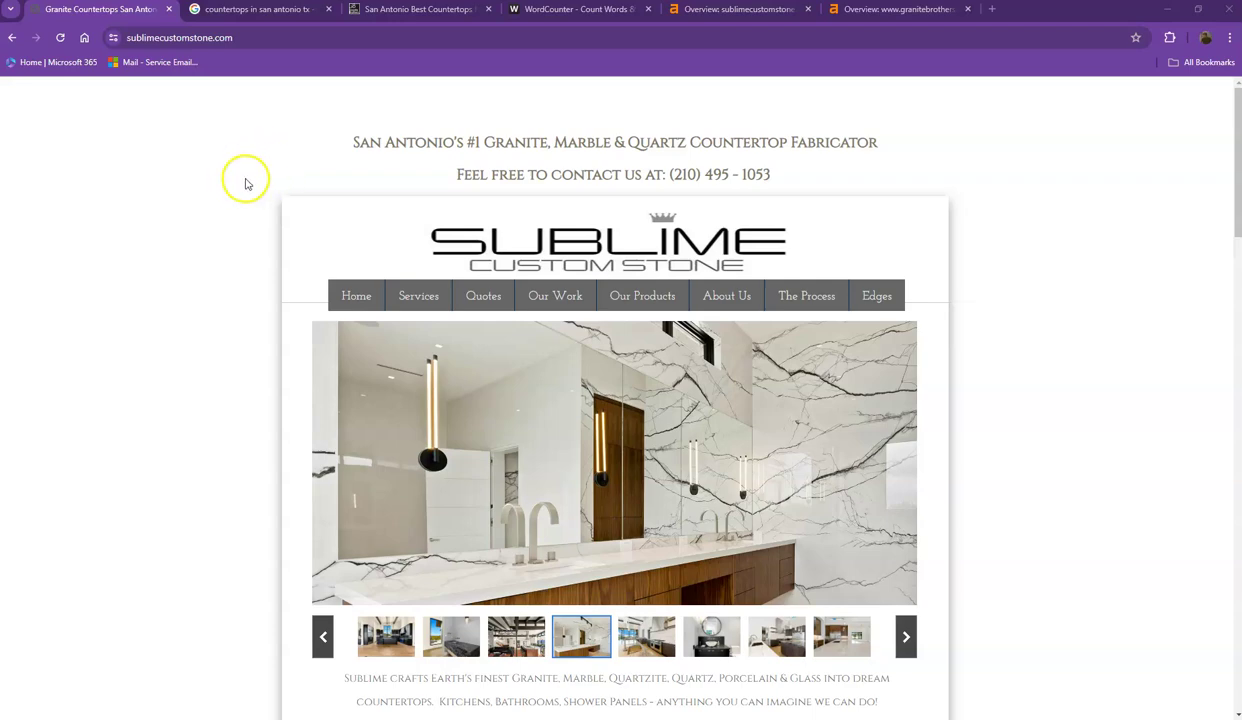
# Skim the Sublime Custom Stone homepage and compare it with the Granite Brothers homepage in the other open tab
pyautogui.scroll(-7, 245, 183)
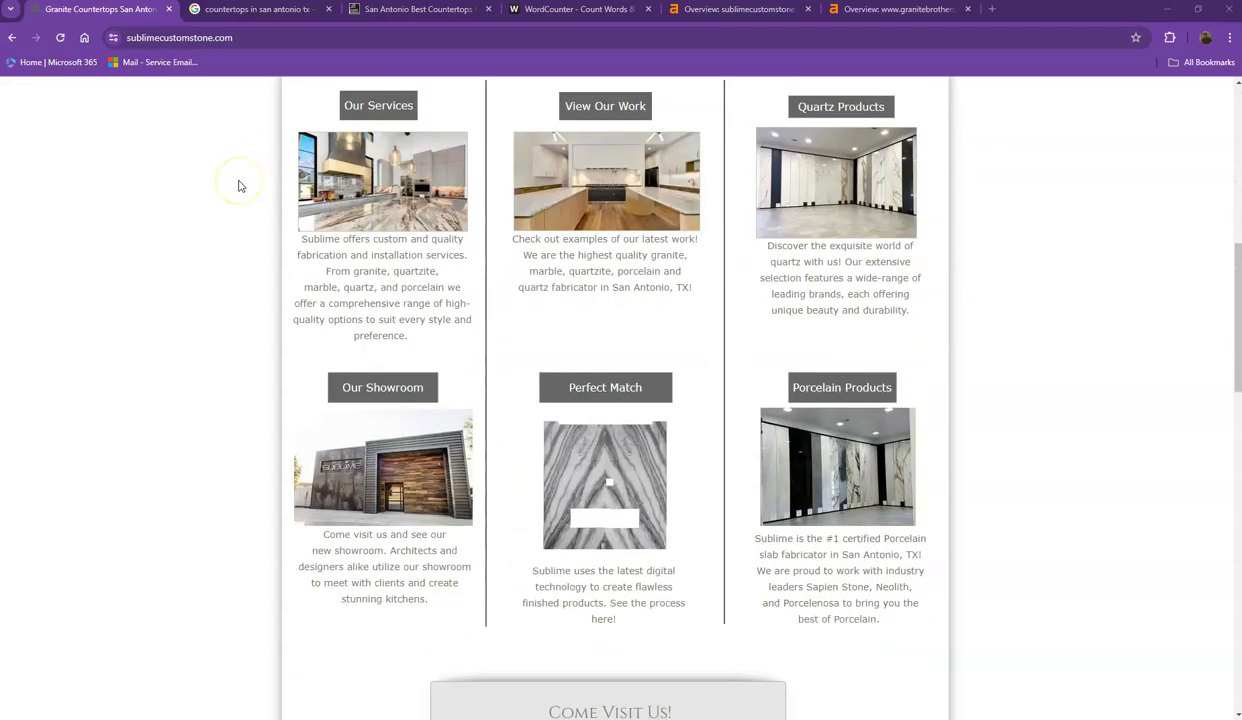
pyautogui.scroll(-2, 240, 185)
pyautogui.scroll(9, 243, 182)
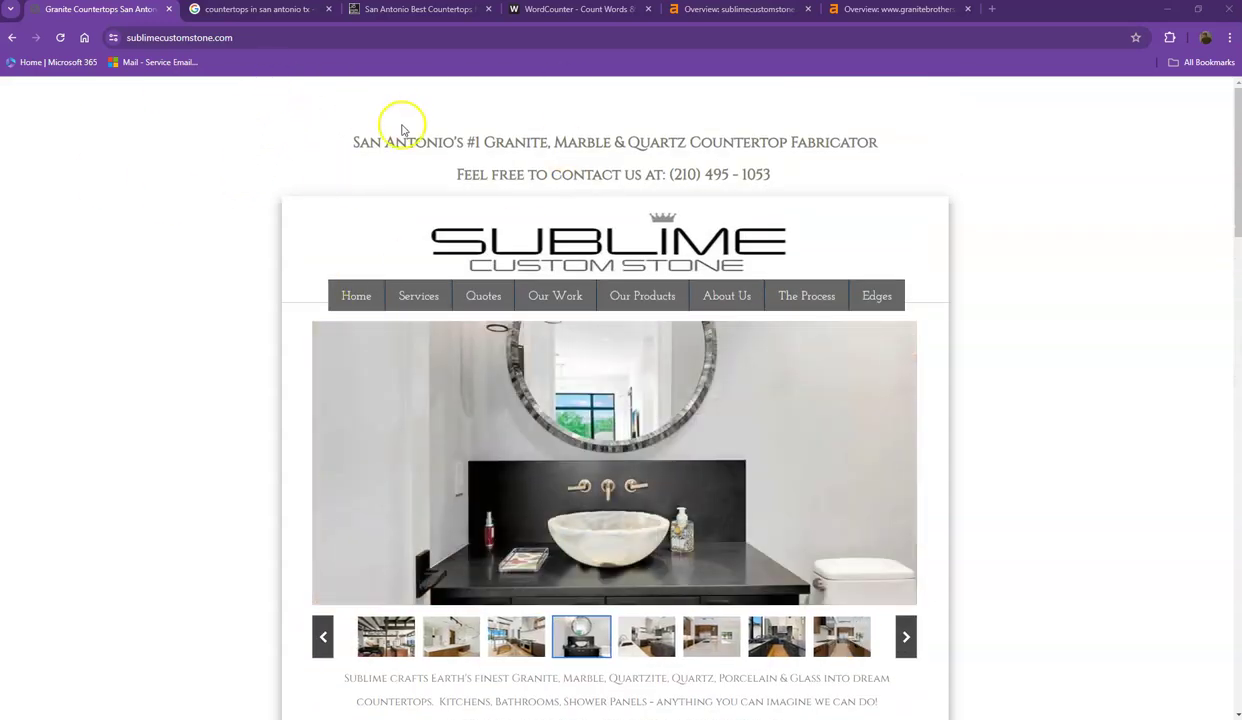
pyautogui.click(395, 12)
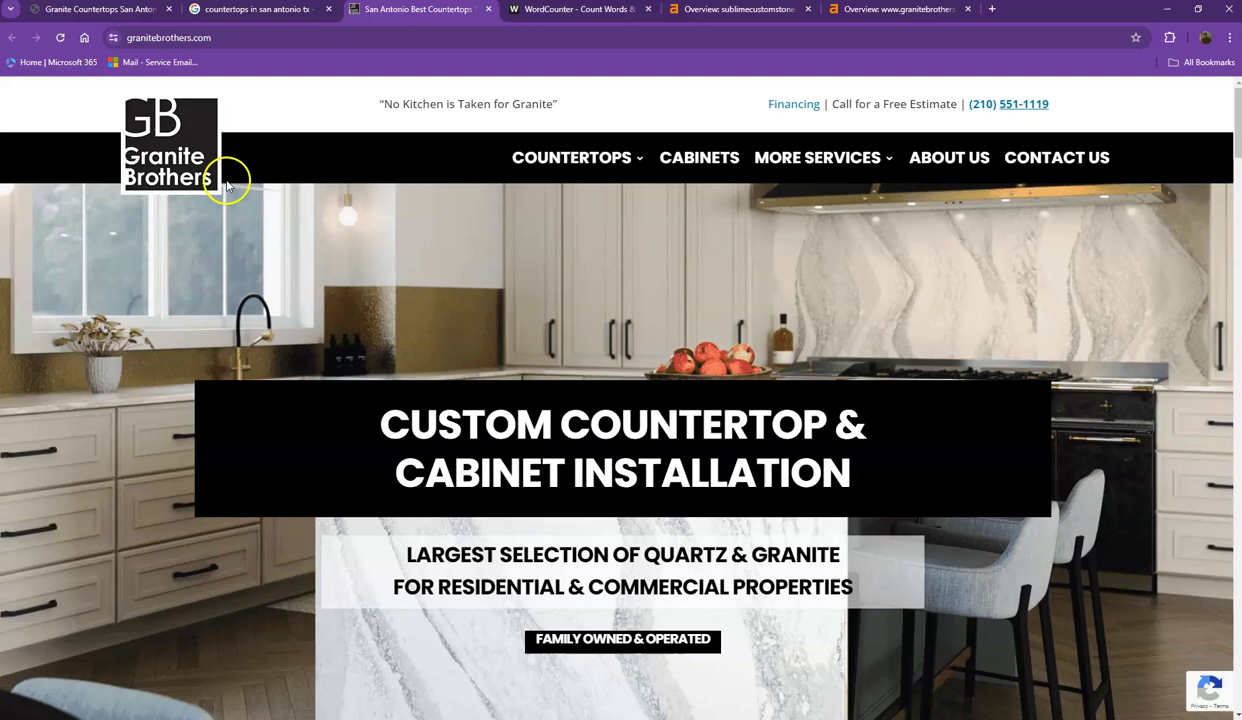
pyautogui.scroll(-5, 358, 246)
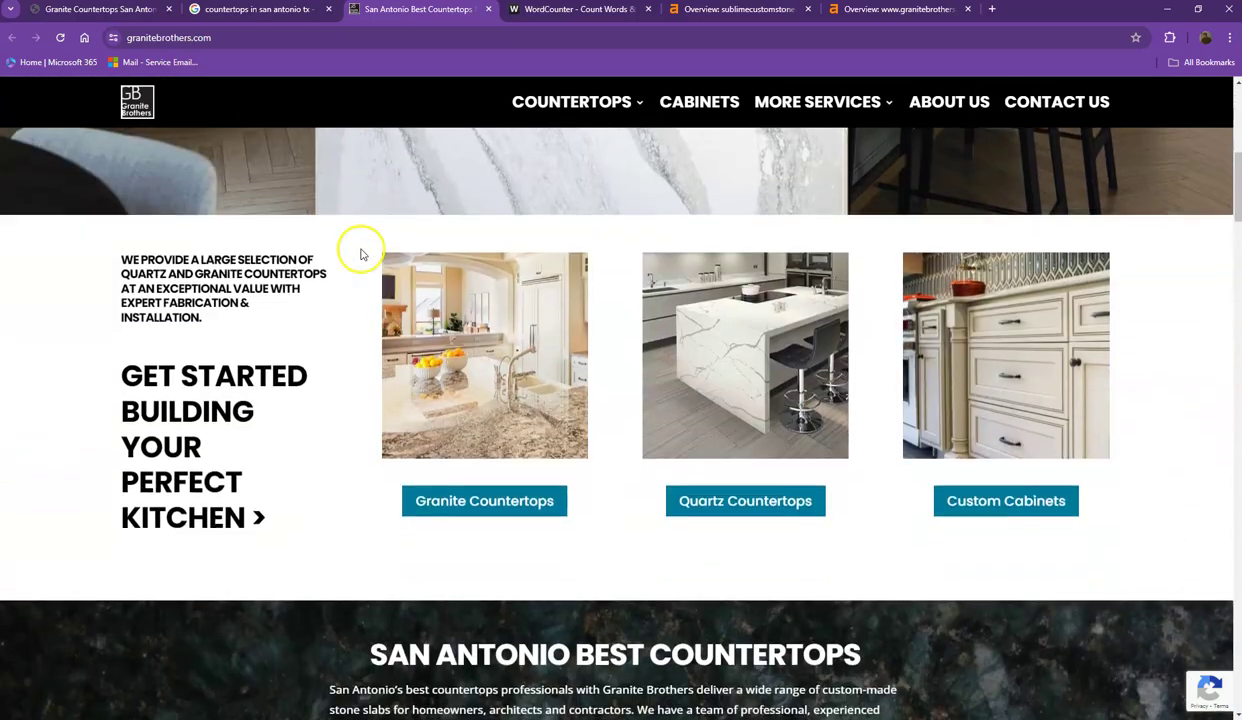
pyautogui.scroll(-9, 362, 254)
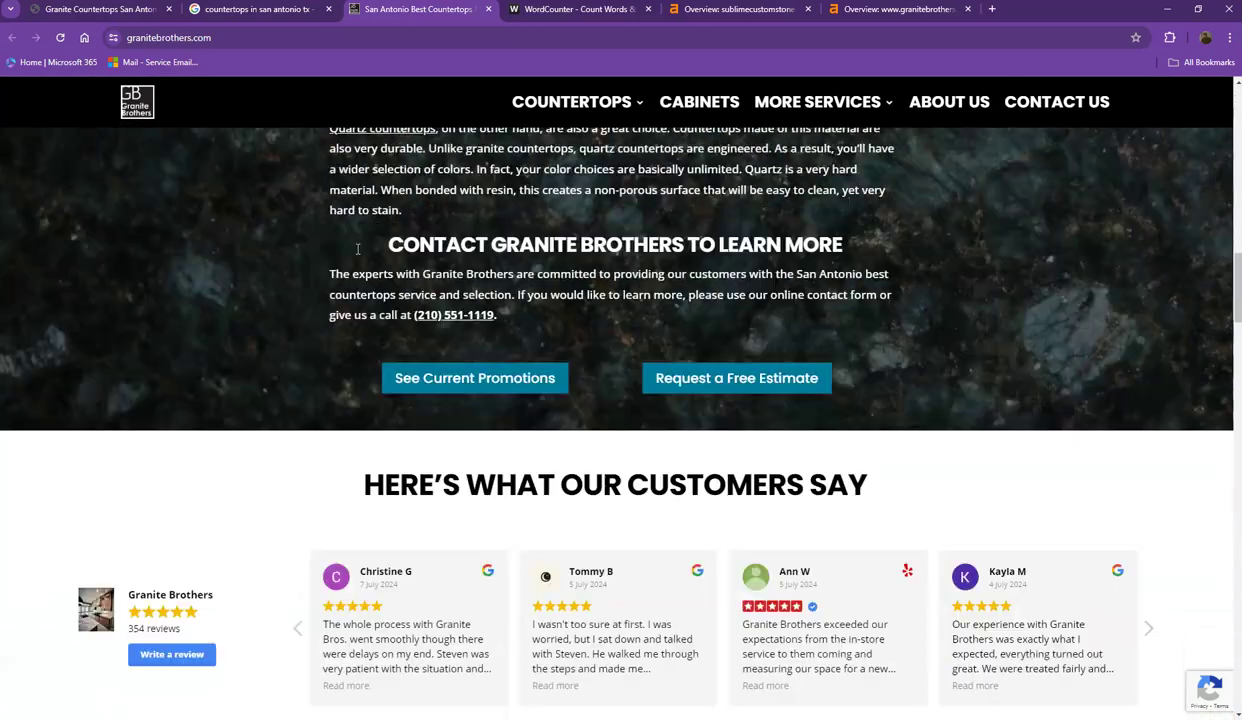
pyautogui.scroll(10, 297, 258)
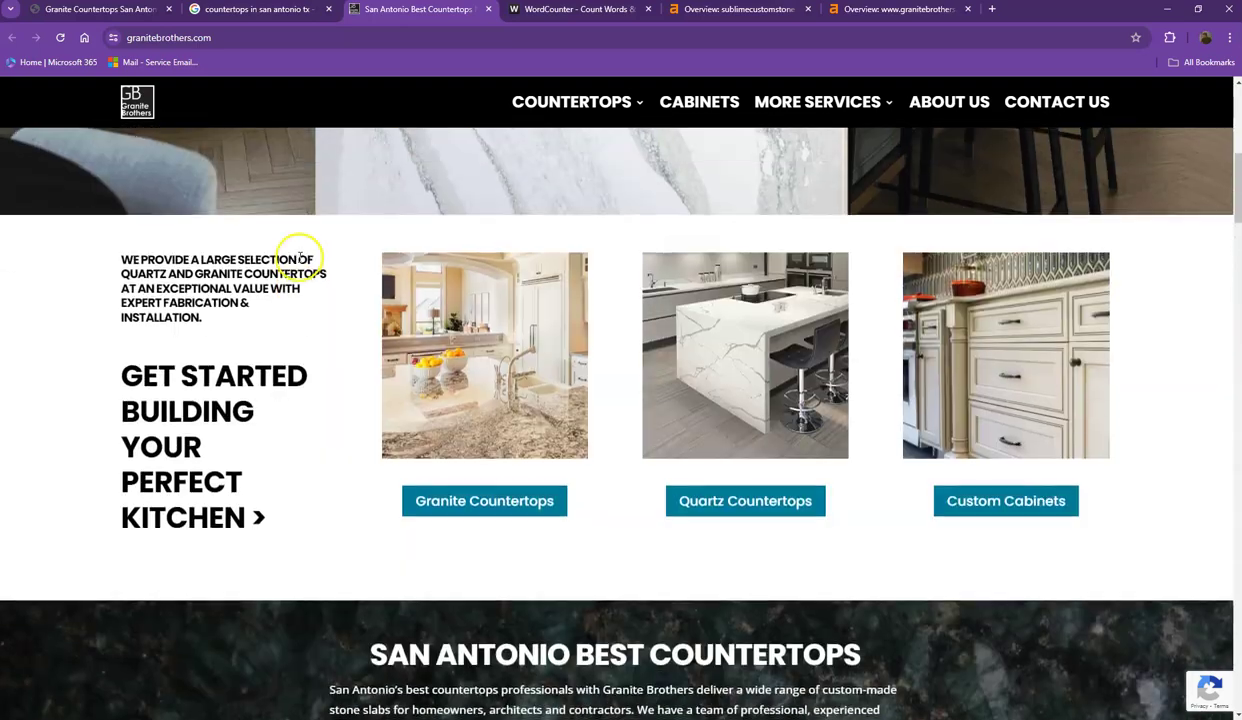
pyautogui.scroll(10, 300, 260)
# Go back to the Sublime Custom Stone homepage and examine its full content, from the service sections to the project timeline and testimonial
pyautogui.click(118, 10)
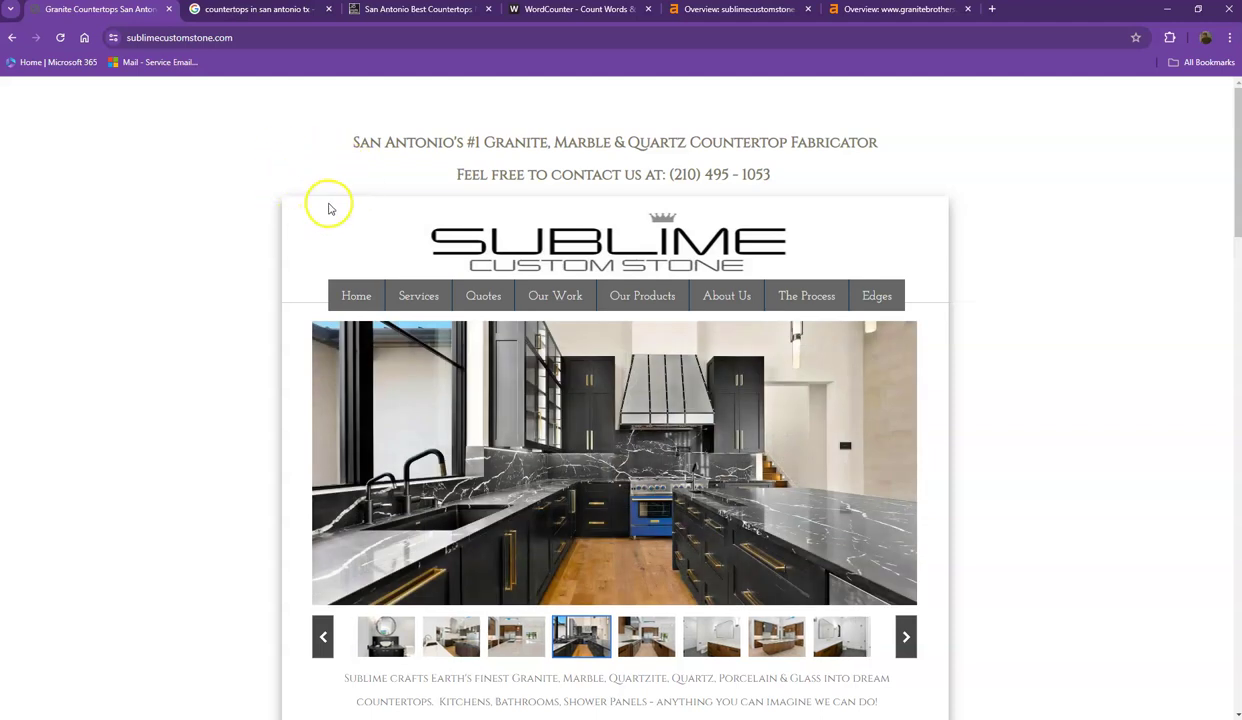
pyautogui.scroll(-3, 211, 270)
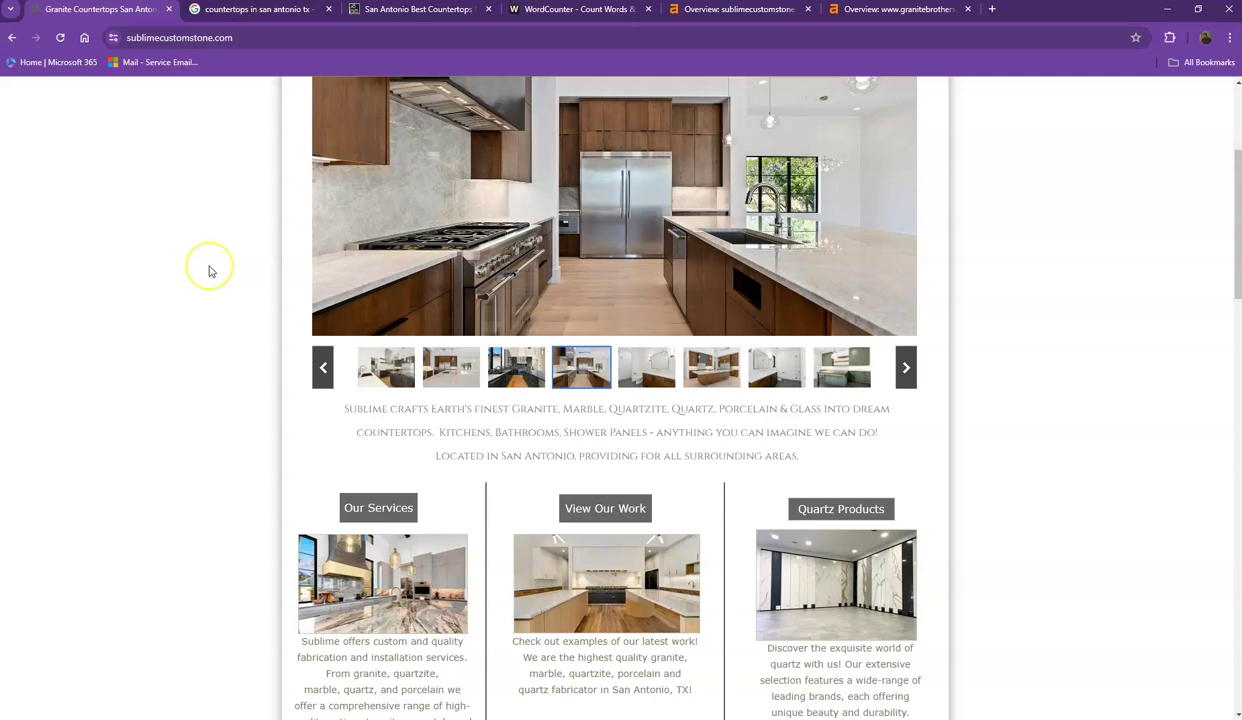
pyautogui.scroll(-10, 211, 270)
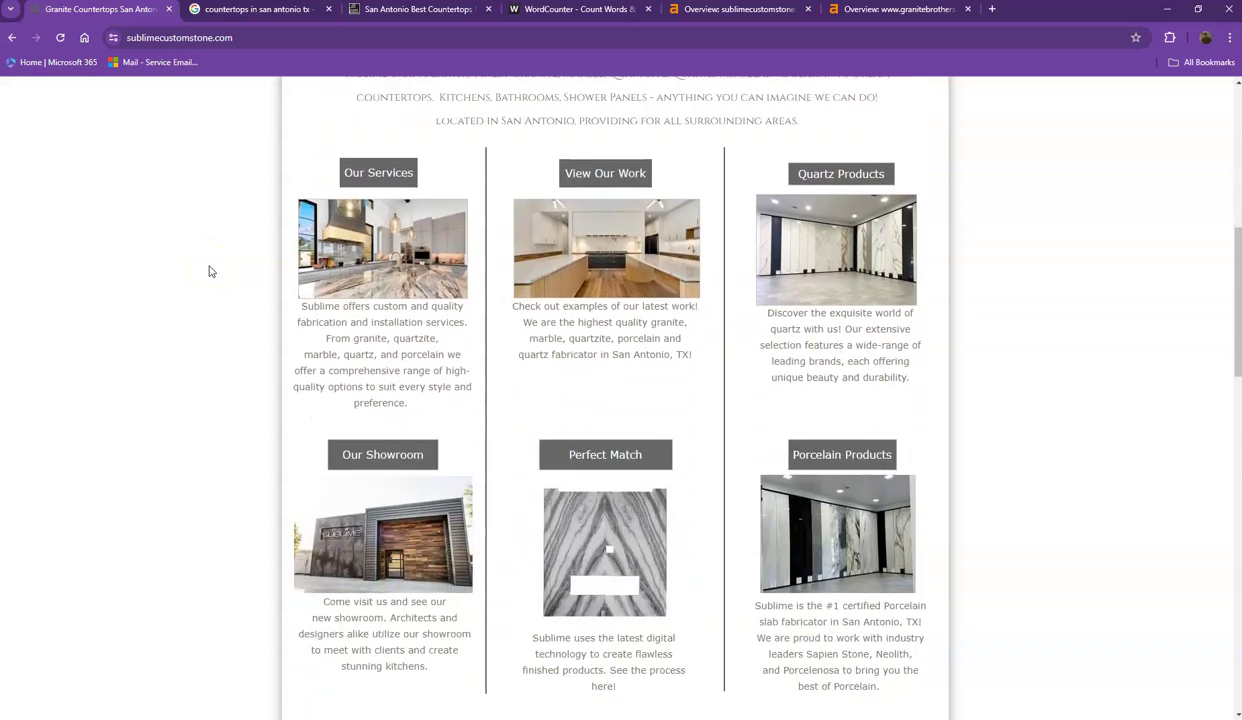
pyautogui.scroll(-6, 211, 270)
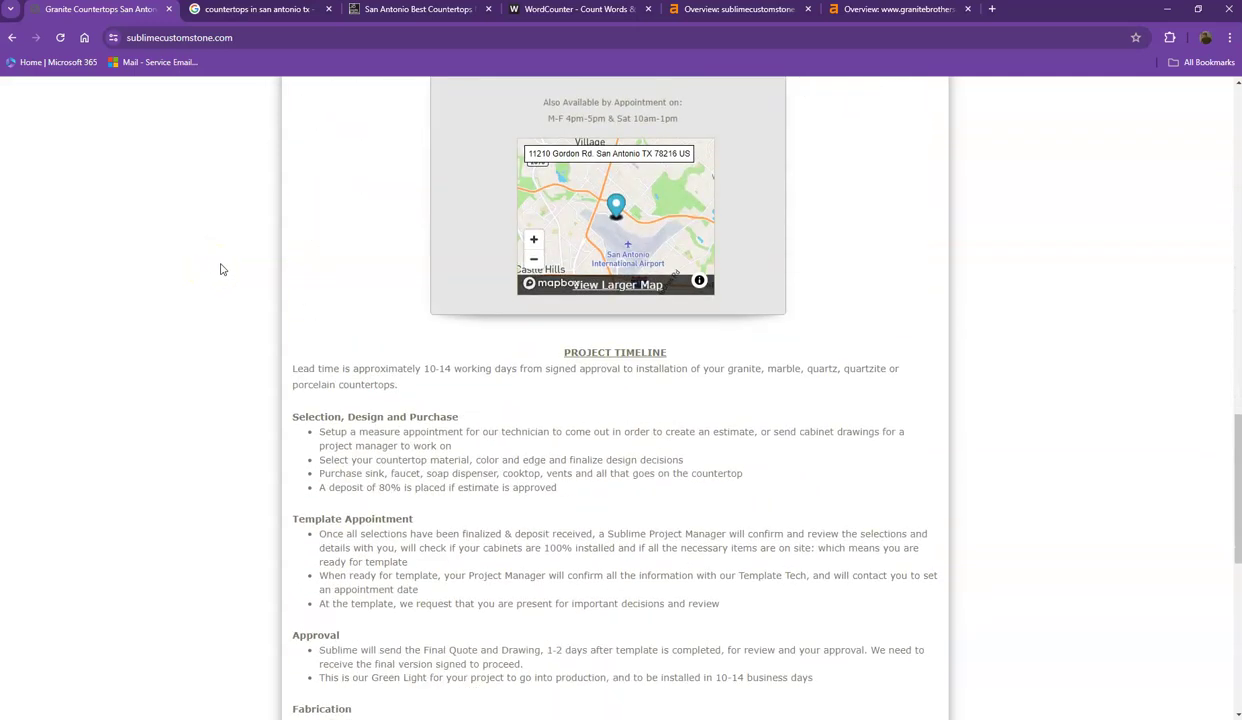
pyautogui.scroll(-3, 223, 271)
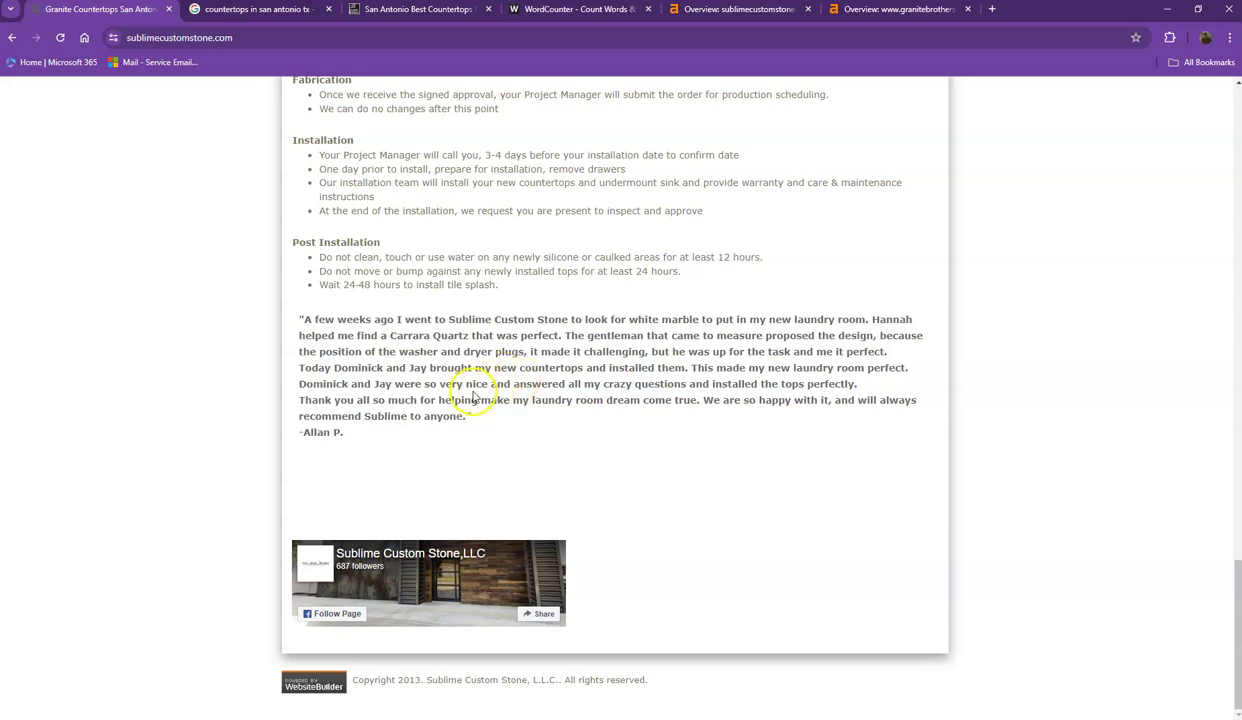
pyautogui.scroll(2, 475, 396)
pyautogui.scroll(20, 475, 396)
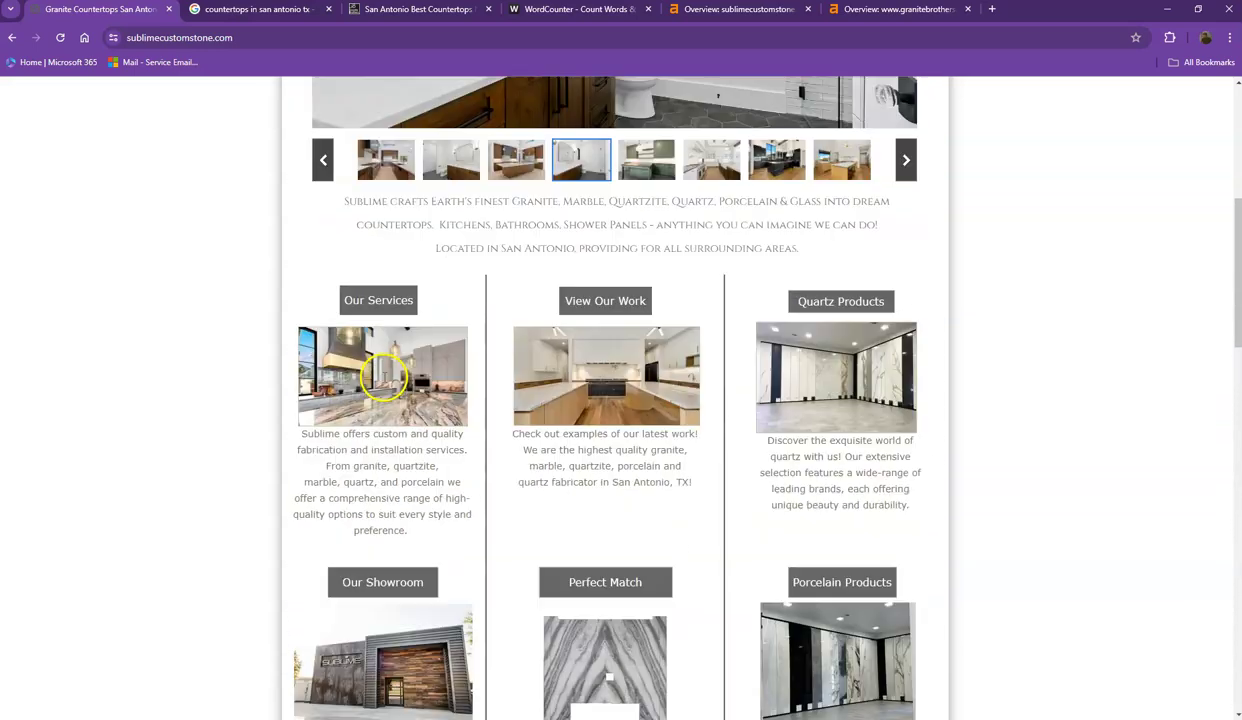
pyautogui.scroll(2, 317, 375)
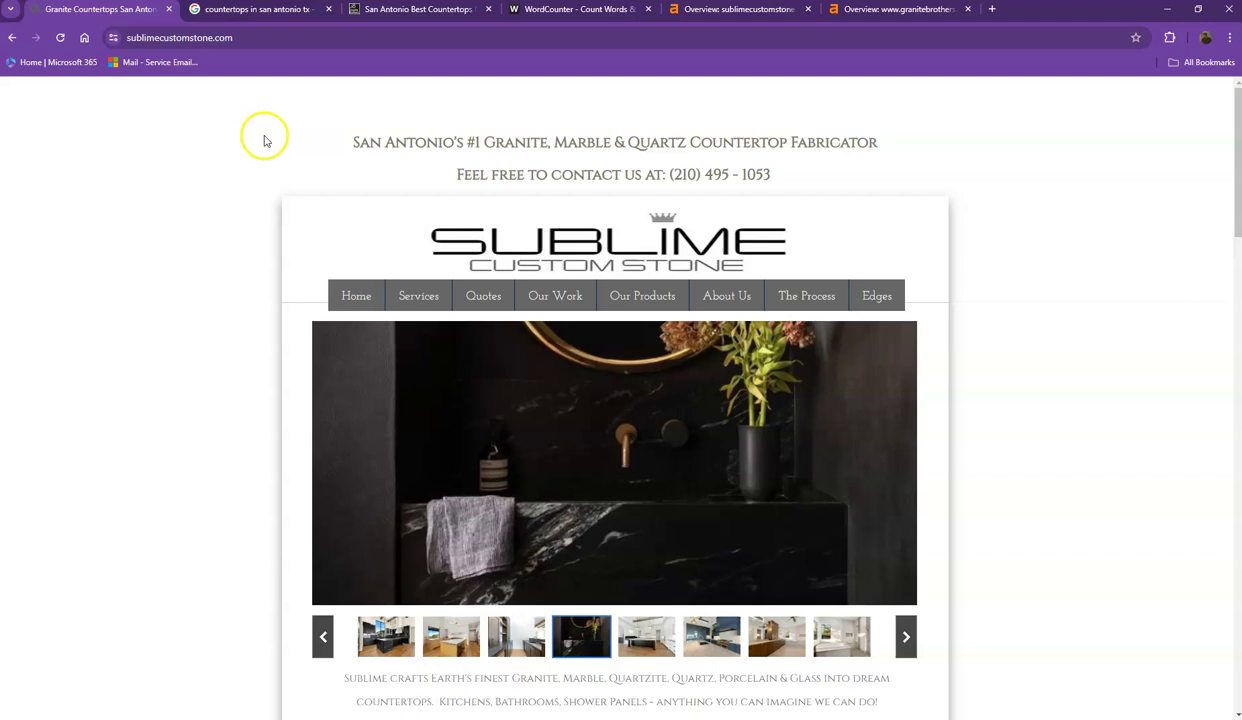
# Copy all the text of the Sublime Custom Stone homepage and paste it into the WordCounter text area
pyautogui.click(261, 133)
pyautogui.hotkey('ctrl', 'a')
pyautogui.hotkey('ctrl', 'c')
pyautogui.click(575, 9)
pyautogui.click(452, 244)
pyautogui.hotkey('ctrl', 'v')
pyautogui.scroll(10, 452, 290)
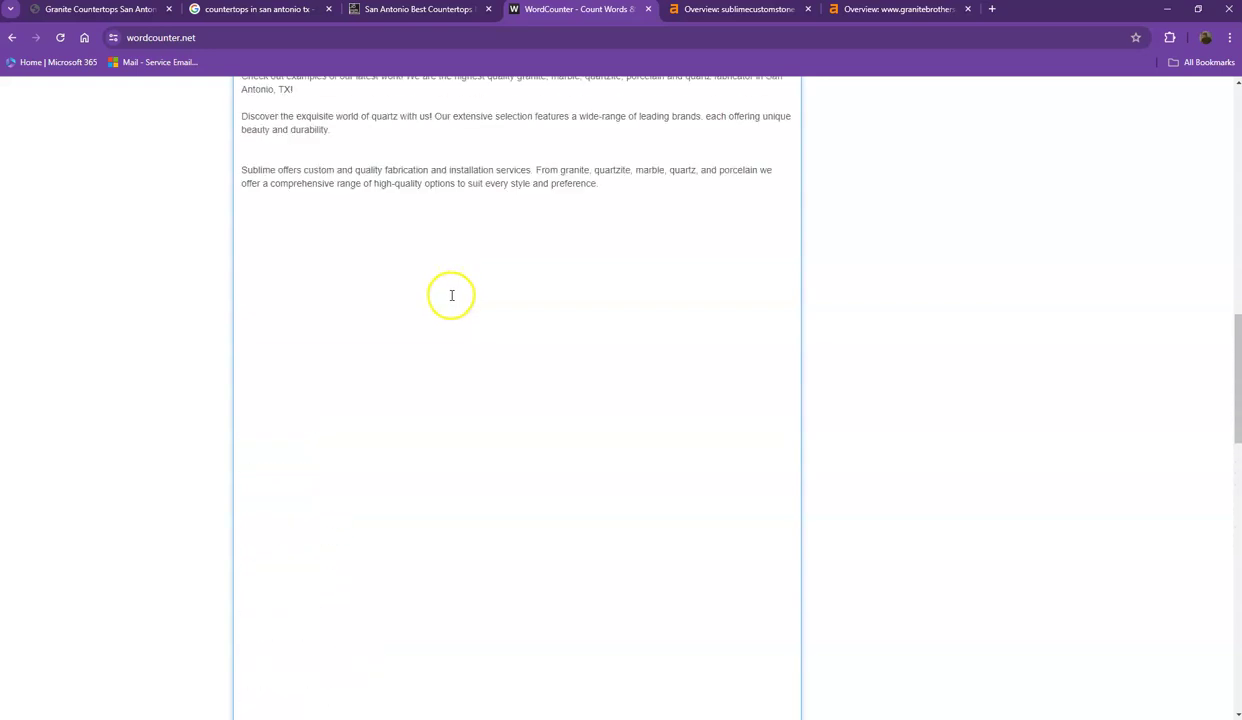
pyautogui.scroll(10, 448, 290)
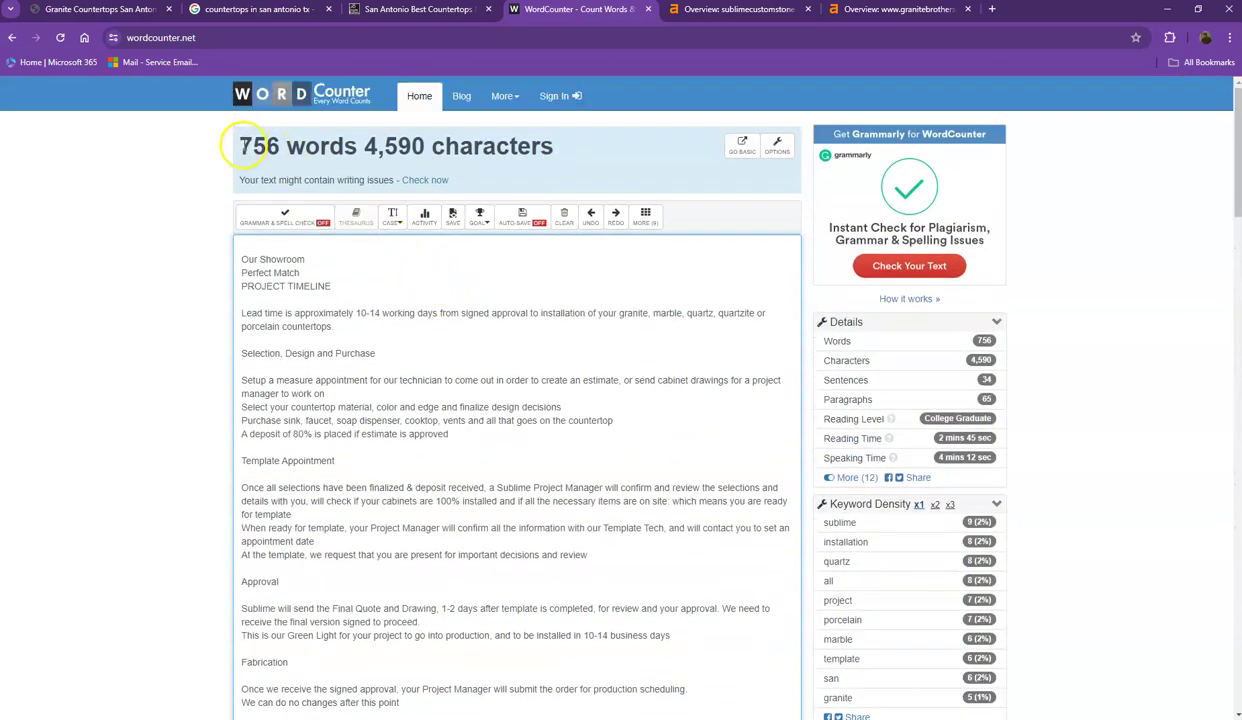
# Check the word count and the keyword density list for the pasted homepage text
pyautogui.moveTo(245, 148); pyautogui.dragTo(340, 148)
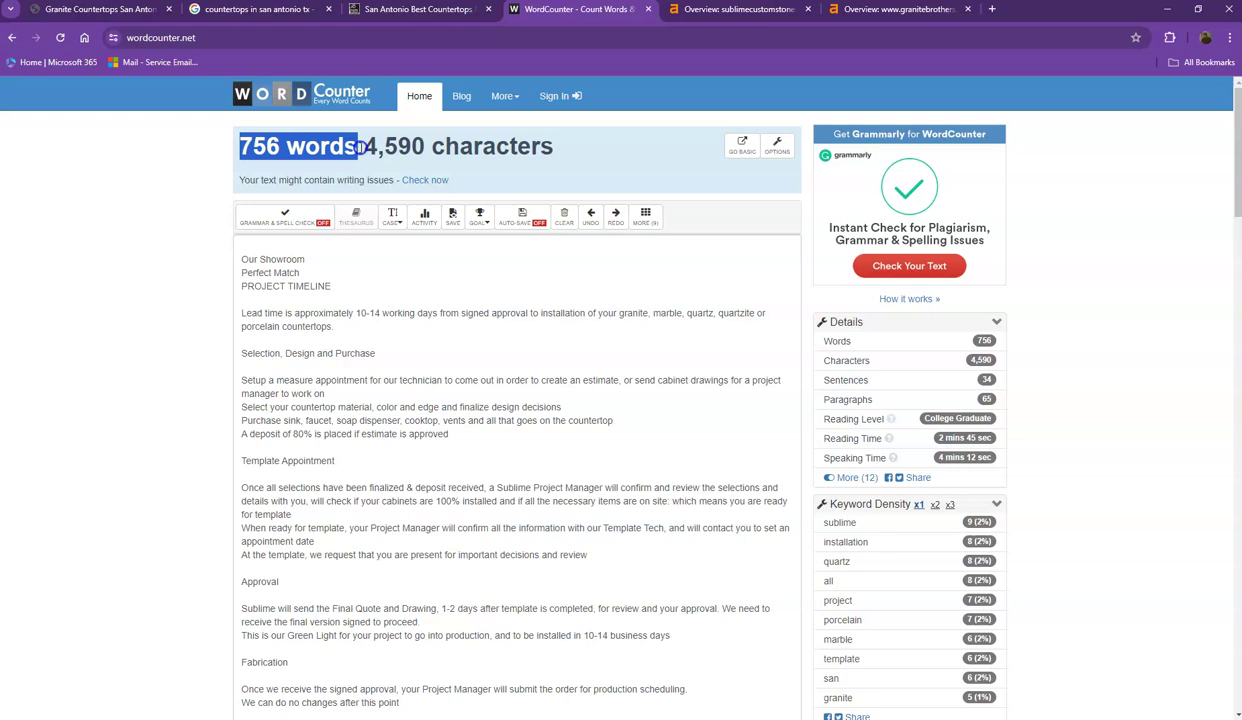
pyautogui.click(360, 148)
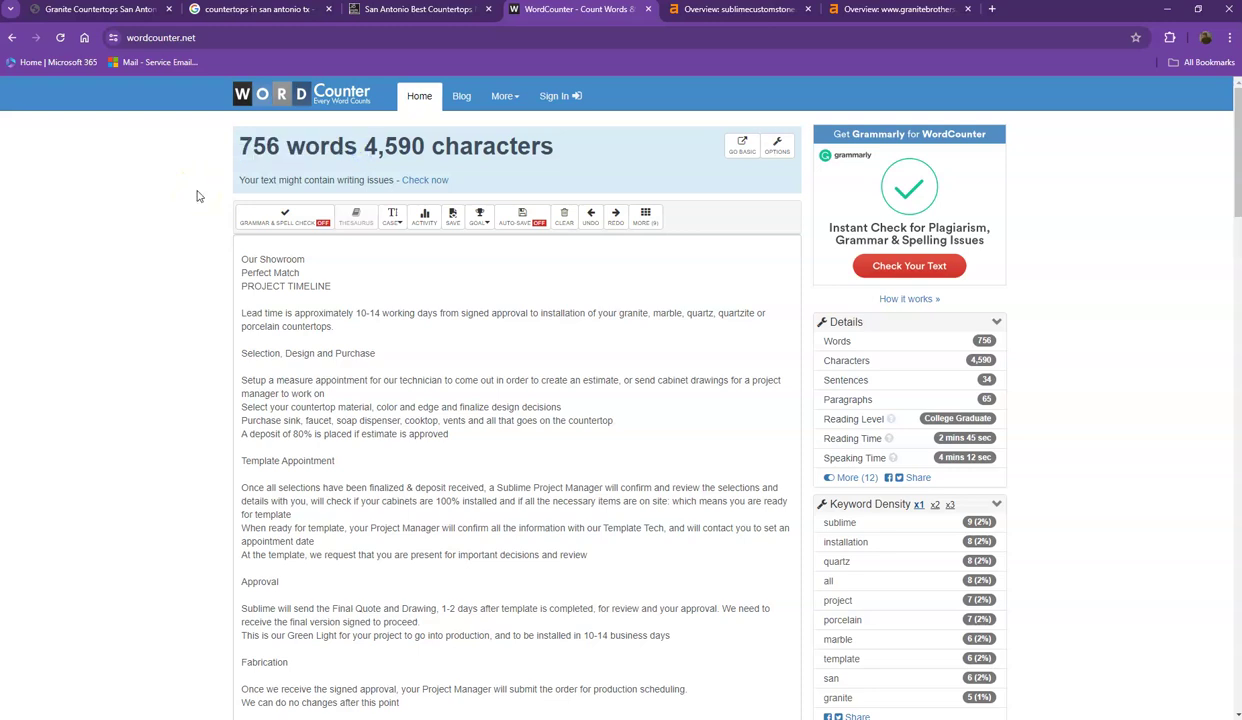
pyautogui.click(209, 229)
pyautogui.scroll(-2, 167, 263)
pyautogui.scroll(-2, 1066, 380)
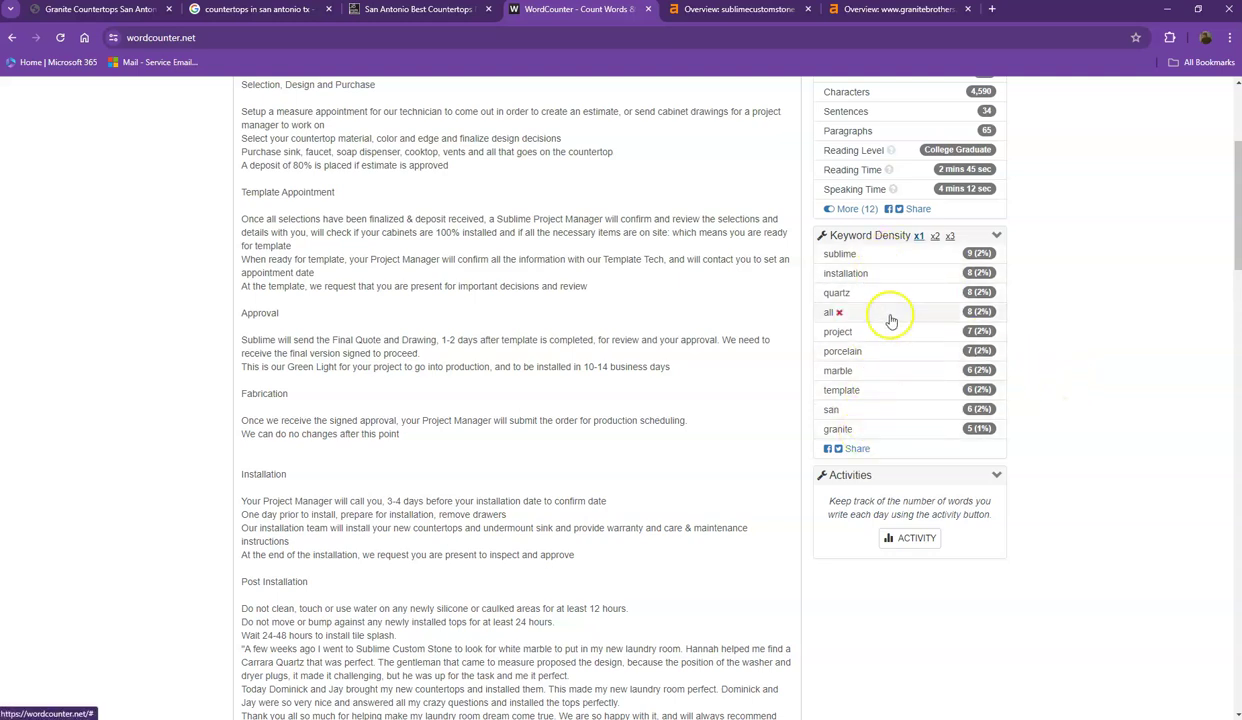
# Return to the Sublime Custom Stone homepage and review its introduction and service sections again
pyautogui.click(104, 14)
pyautogui.click(274, 200)
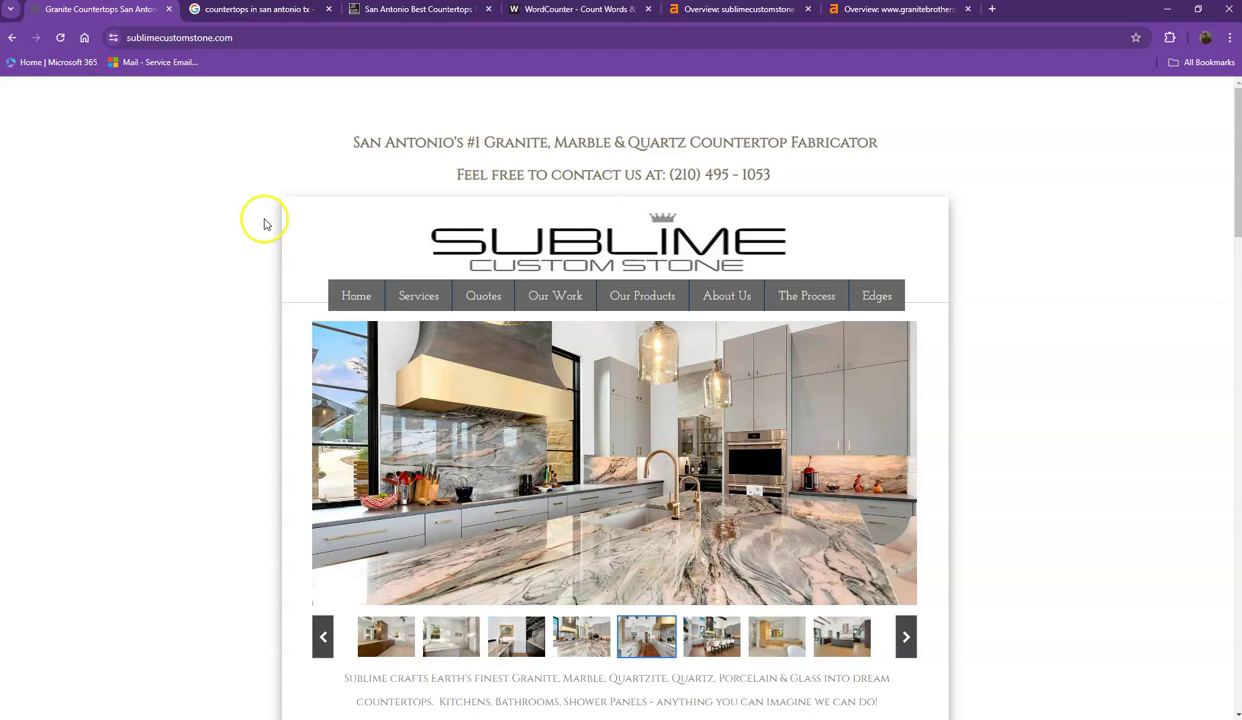
pyautogui.scroll(-2, 263, 228)
pyautogui.scroll(-2, 248, 232)
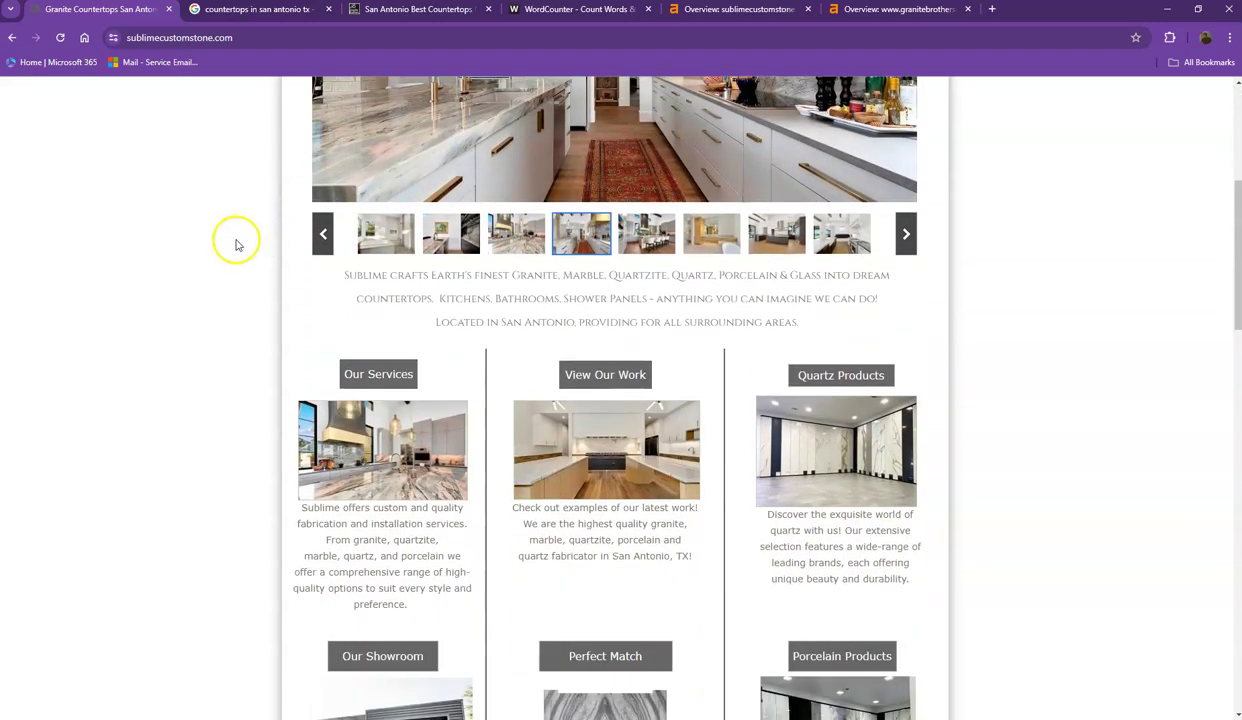
pyautogui.scroll(4, 248, 240)
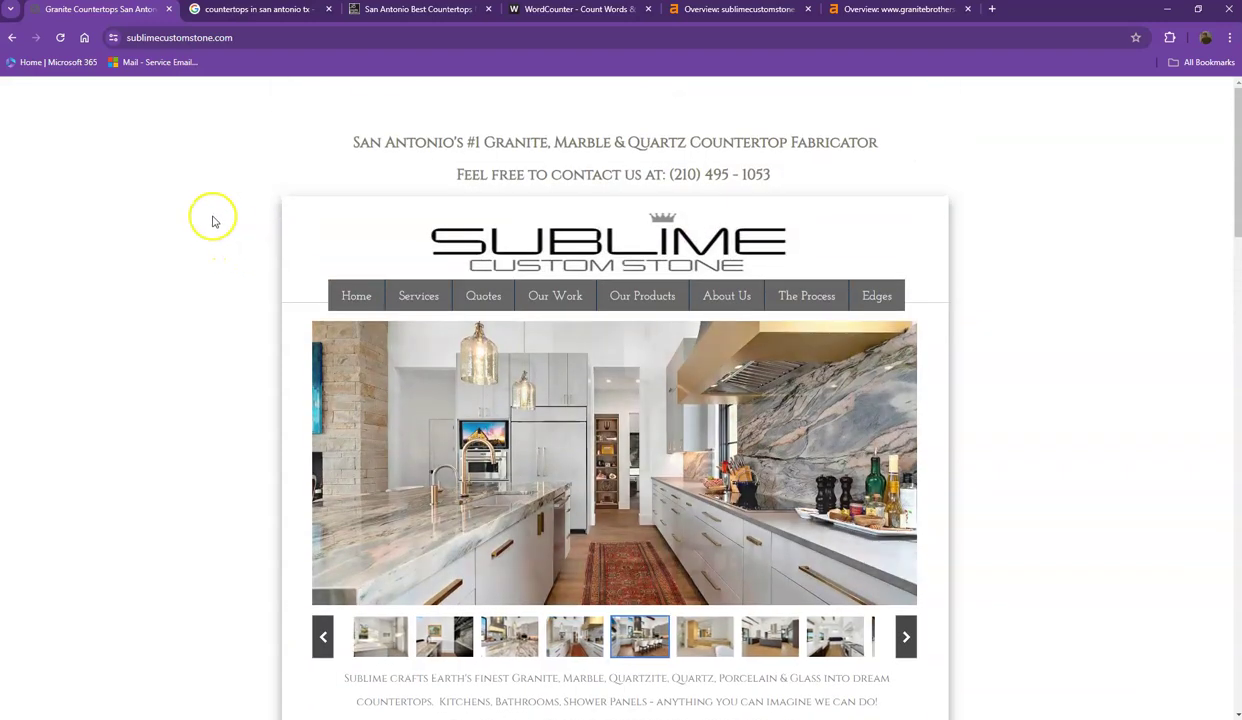
# Examine the Google results for "countertops in san antonio tx", covering both the Places listings and the organic results
pyautogui.click(245, 12)
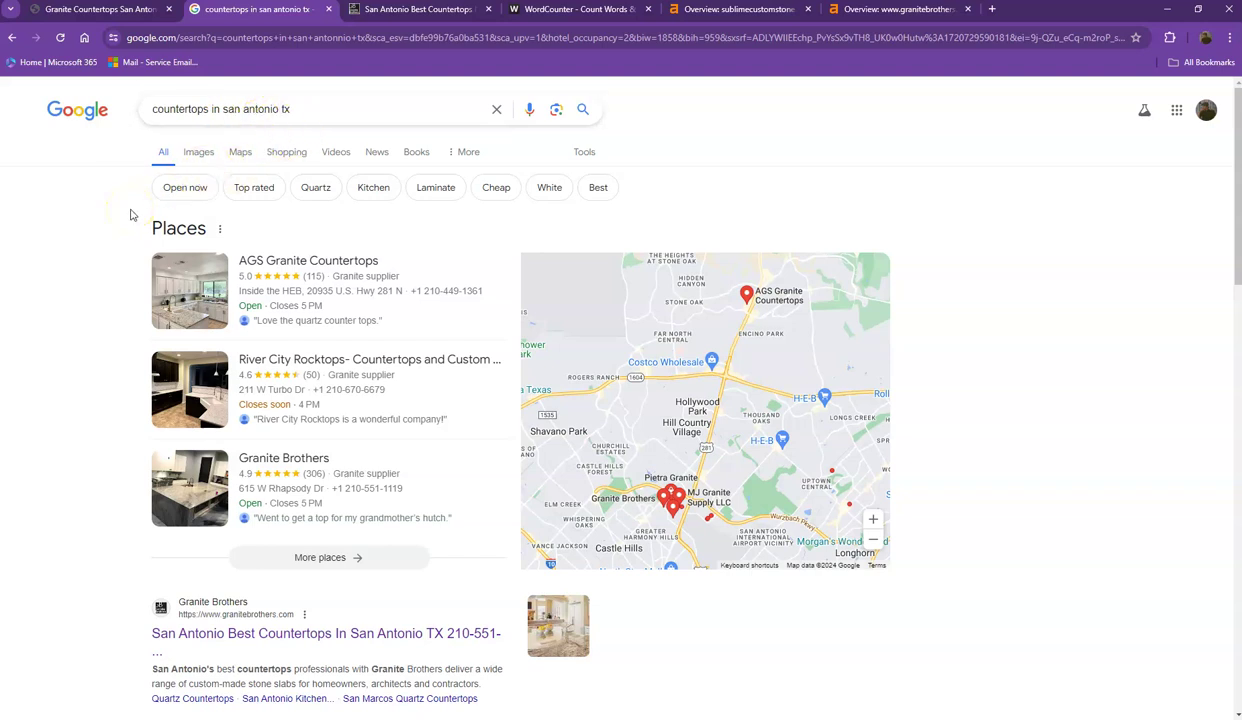
pyautogui.scroll(-1, 130, 215)
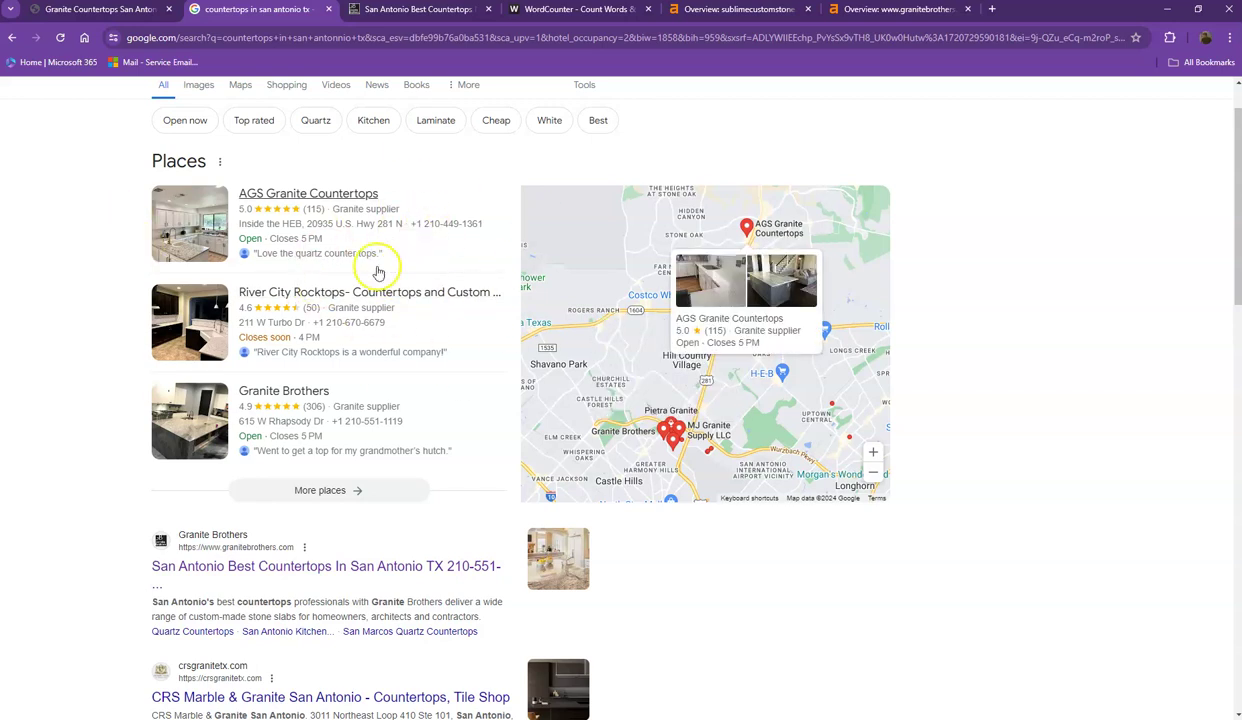
pyautogui.moveTo(312, 311)
pyautogui.moveTo(388, 208)
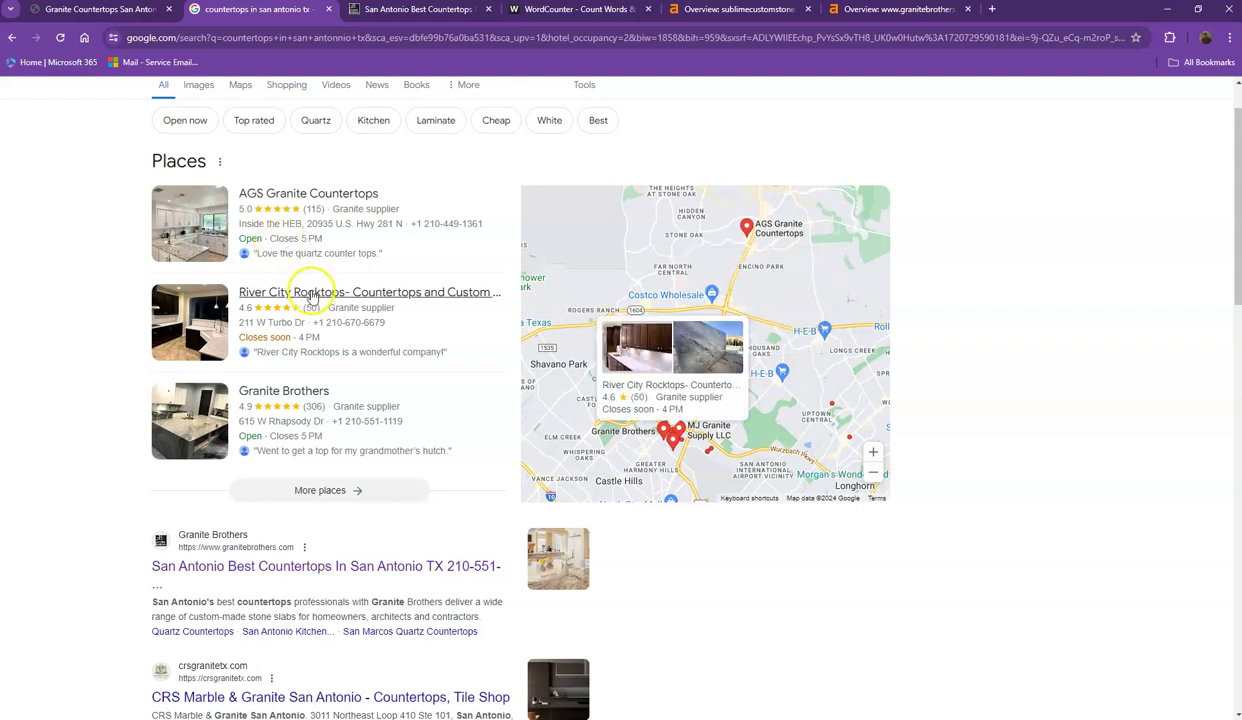
pyautogui.scroll(-2, 55, 293)
pyautogui.scroll(-1, 55, 293)
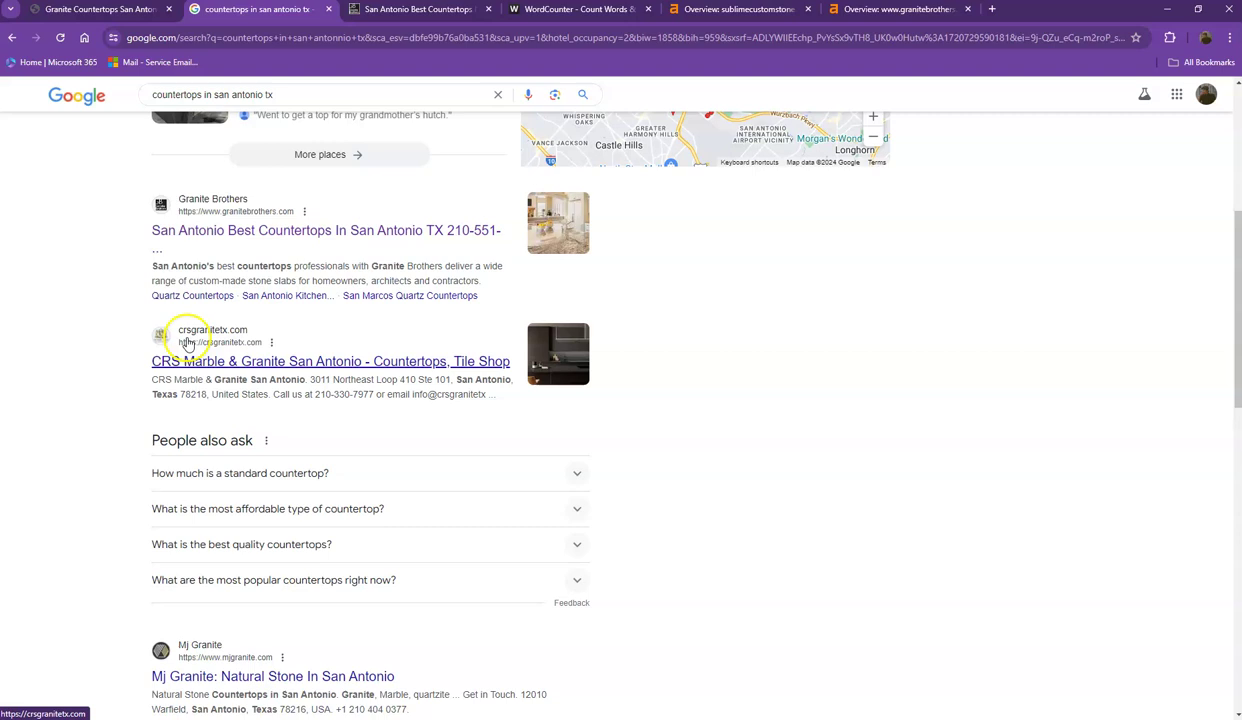
pyautogui.scroll(-1, 185, 344)
pyautogui.scroll(-2, 195, 370)
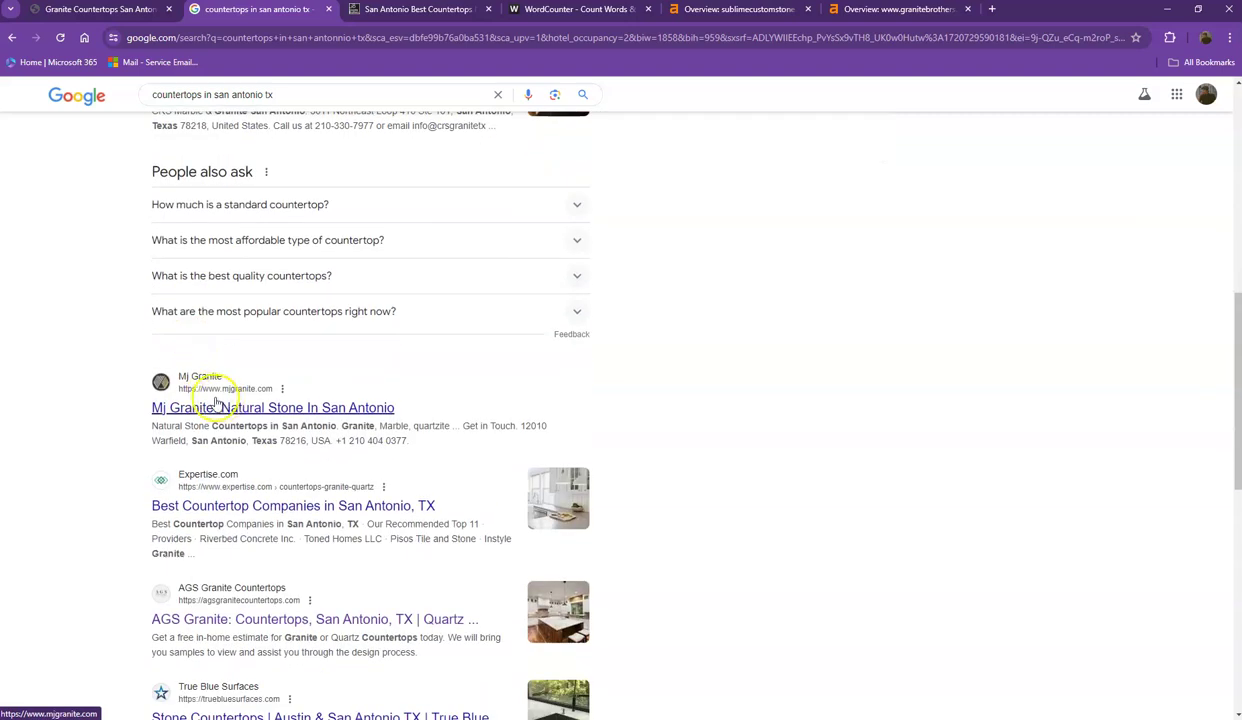
pyautogui.scroll(-2, 215, 402)
pyautogui.scroll(-1, 170, 395)
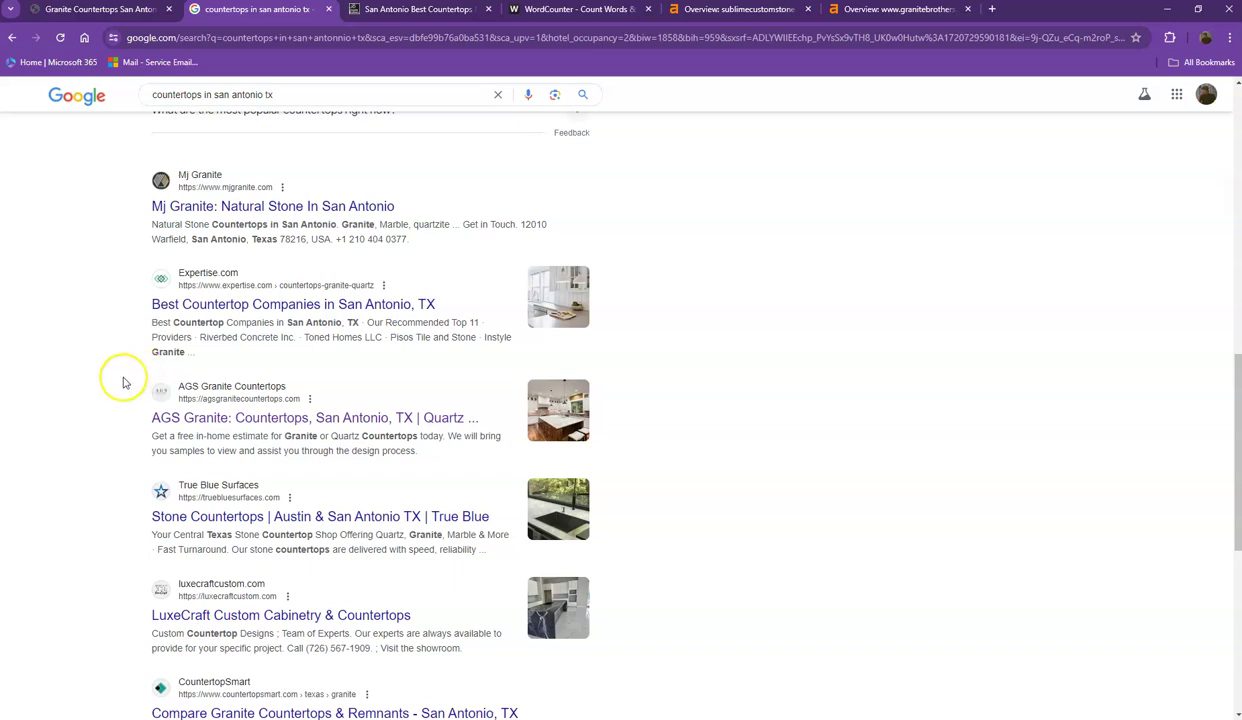
pyautogui.scroll(5, 123, 383)
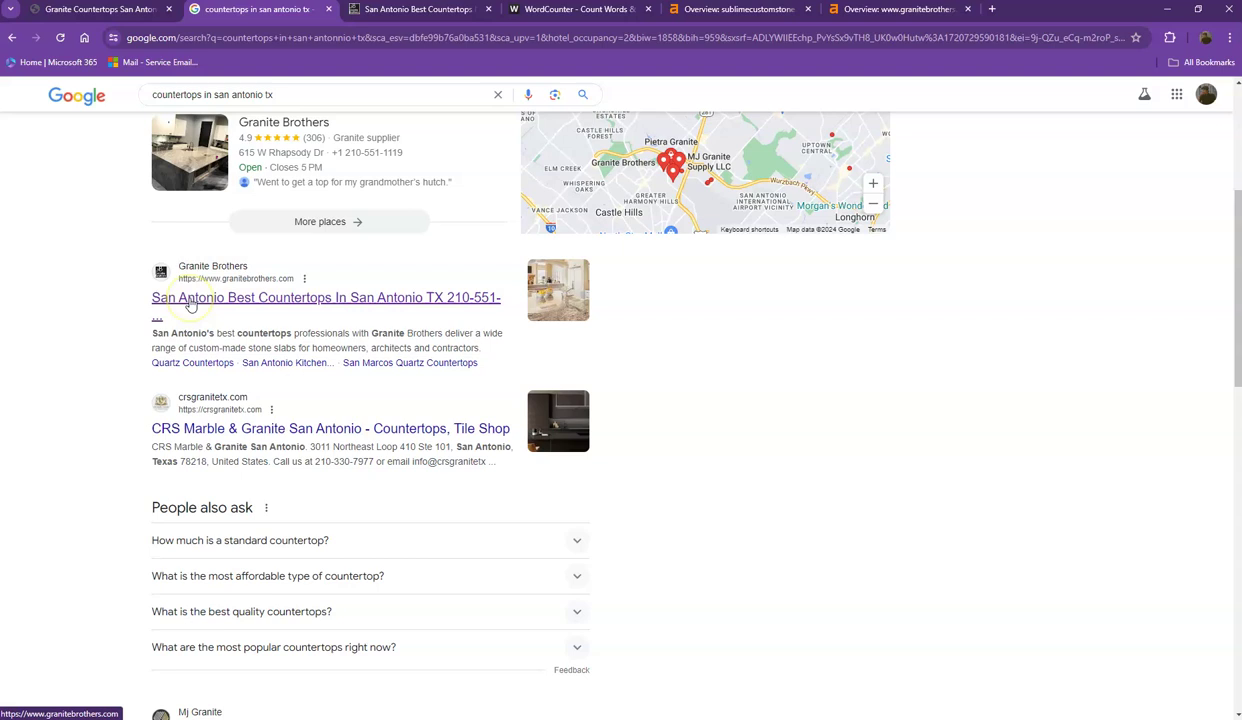
pyautogui.scroll(1, 172, 299)
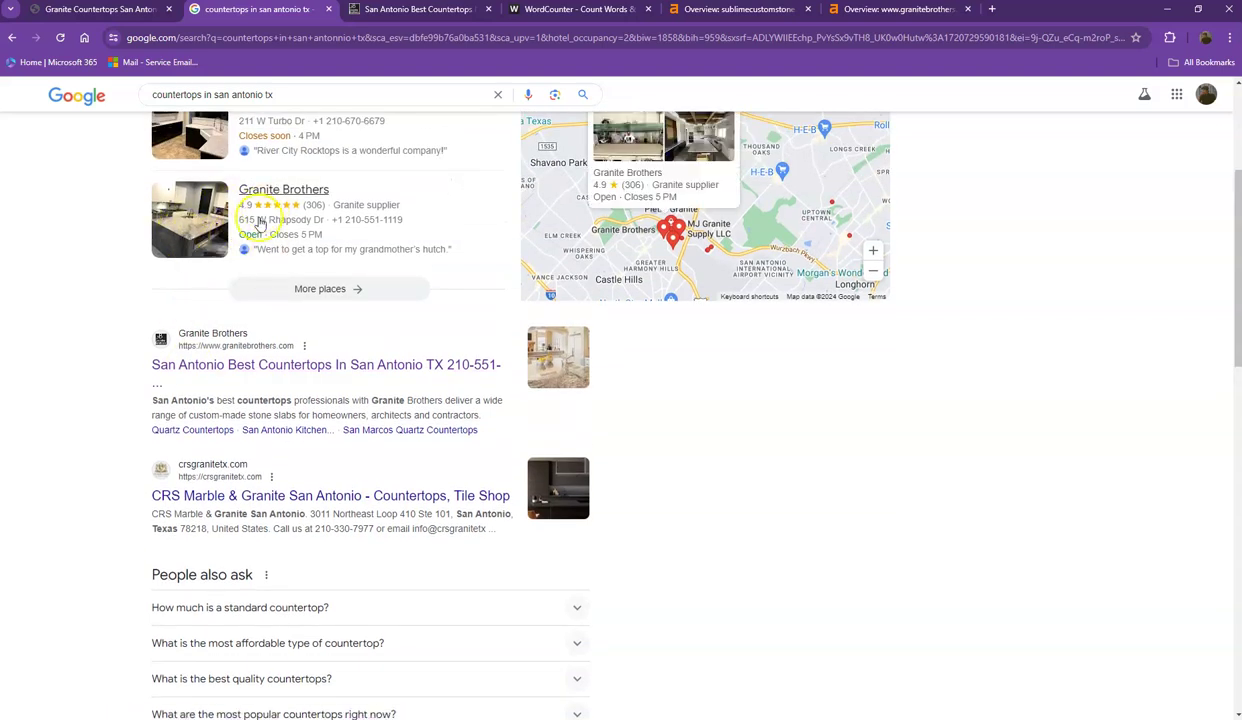
# Copy all the text of the Granite Brothers homepage and replace the text in WordCounter with it
pyautogui.click(393, 12)
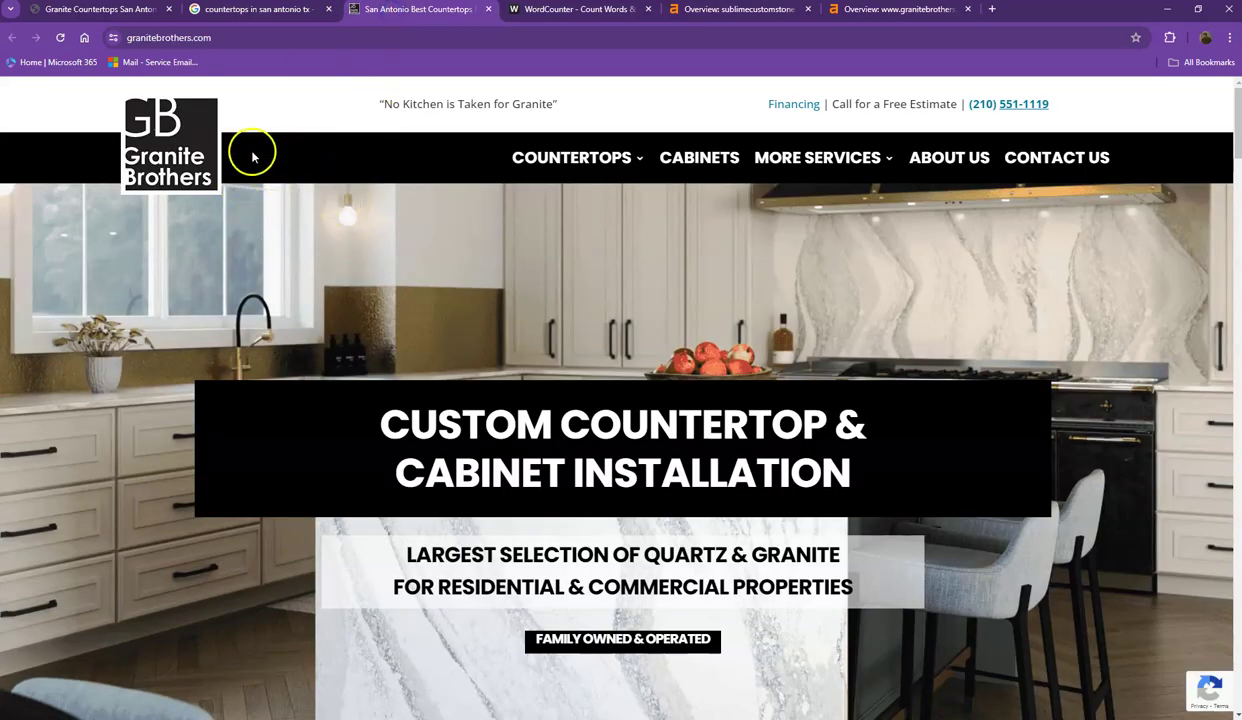
pyautogui.scroll(-7, 255, 235)
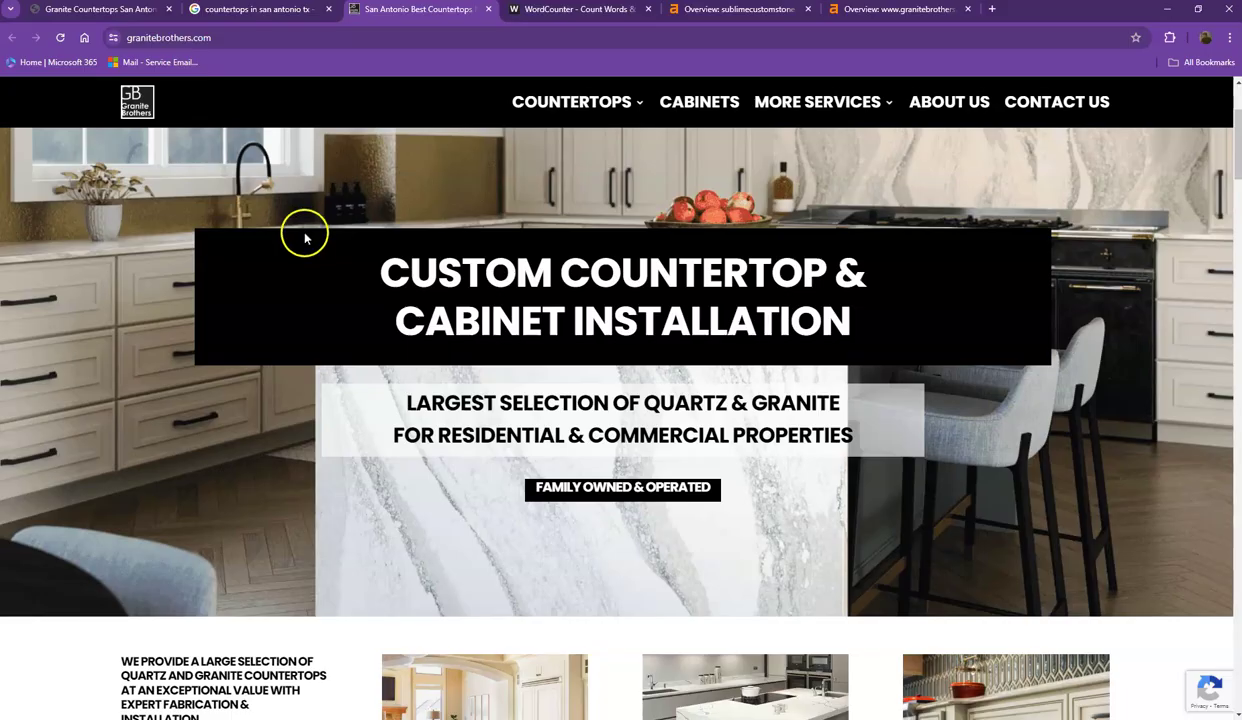
pyautogui.scroll(-12, 305, 245)
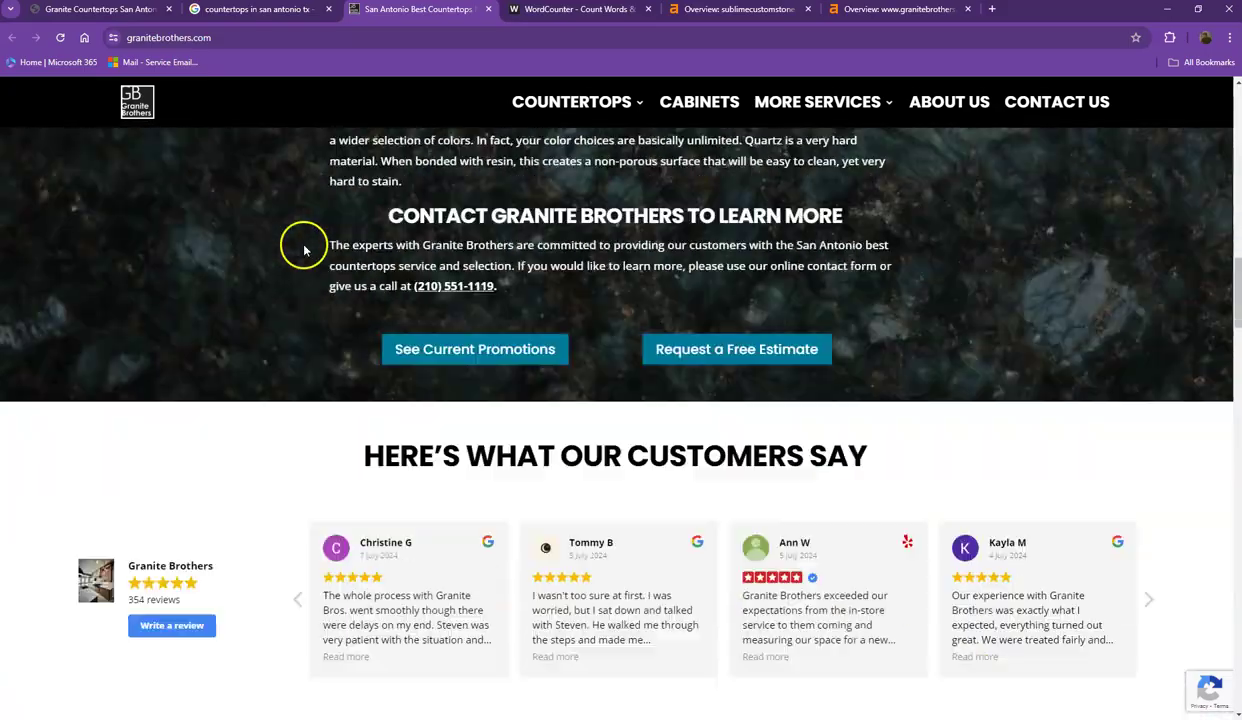
pyautogui.scroll(-11, 305, 258)
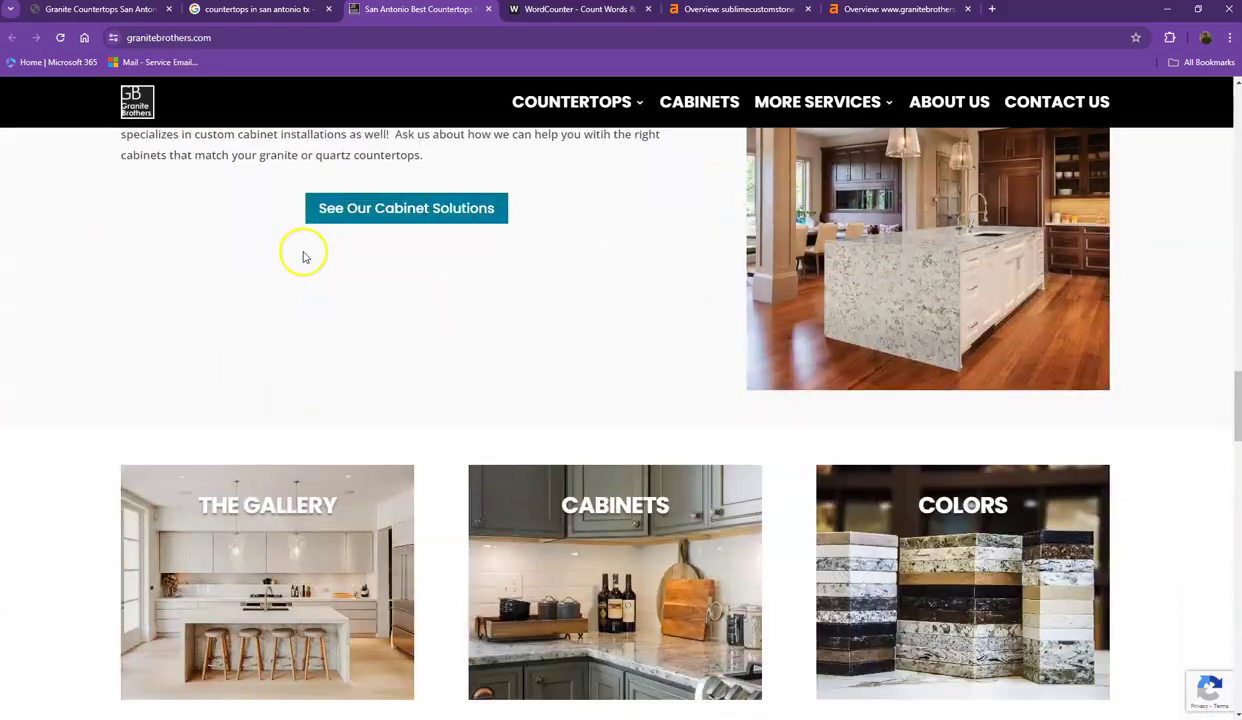
pyautogui.scroll(-5, 265, 253)
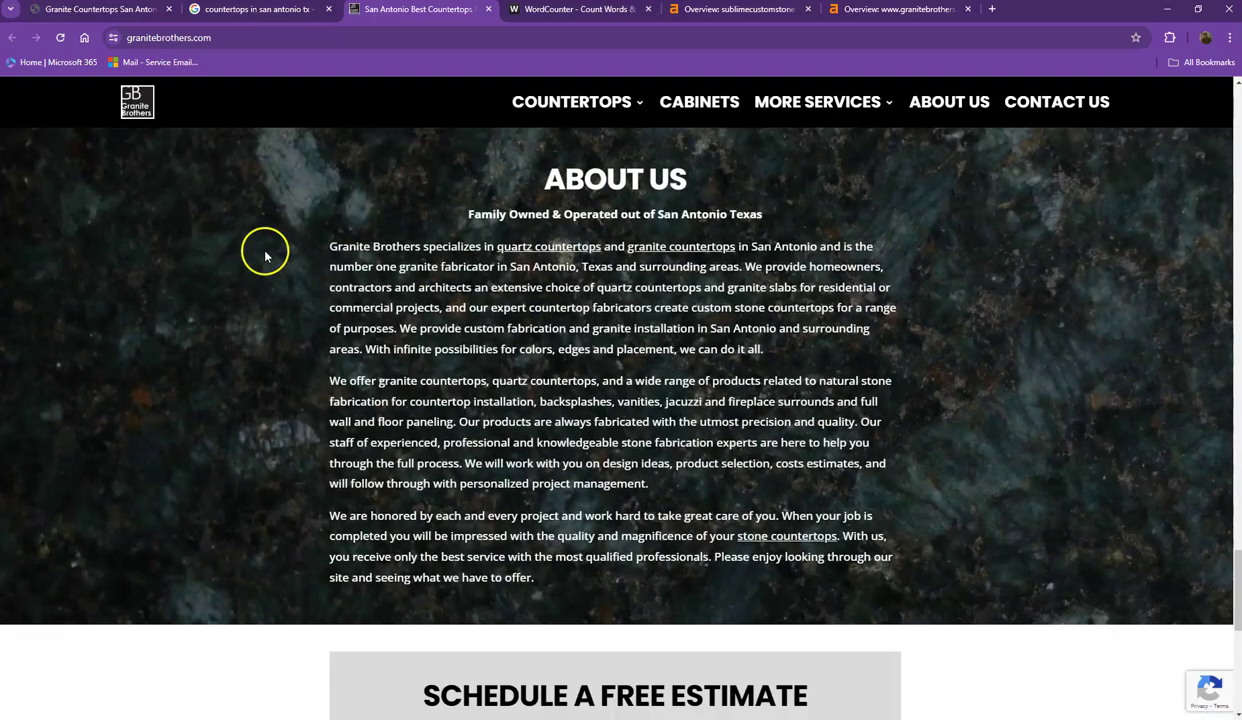
pyautogui.hotkey('ctrl', 'a')
pyautogui.click(568, 10)
pyautogui.click(505, 258)
pyautogui.hotkey('ctrl', 'a')
pyautogui.hotkey('ctrl', 'v')
pyautogui.scroll(20, 505, 258)
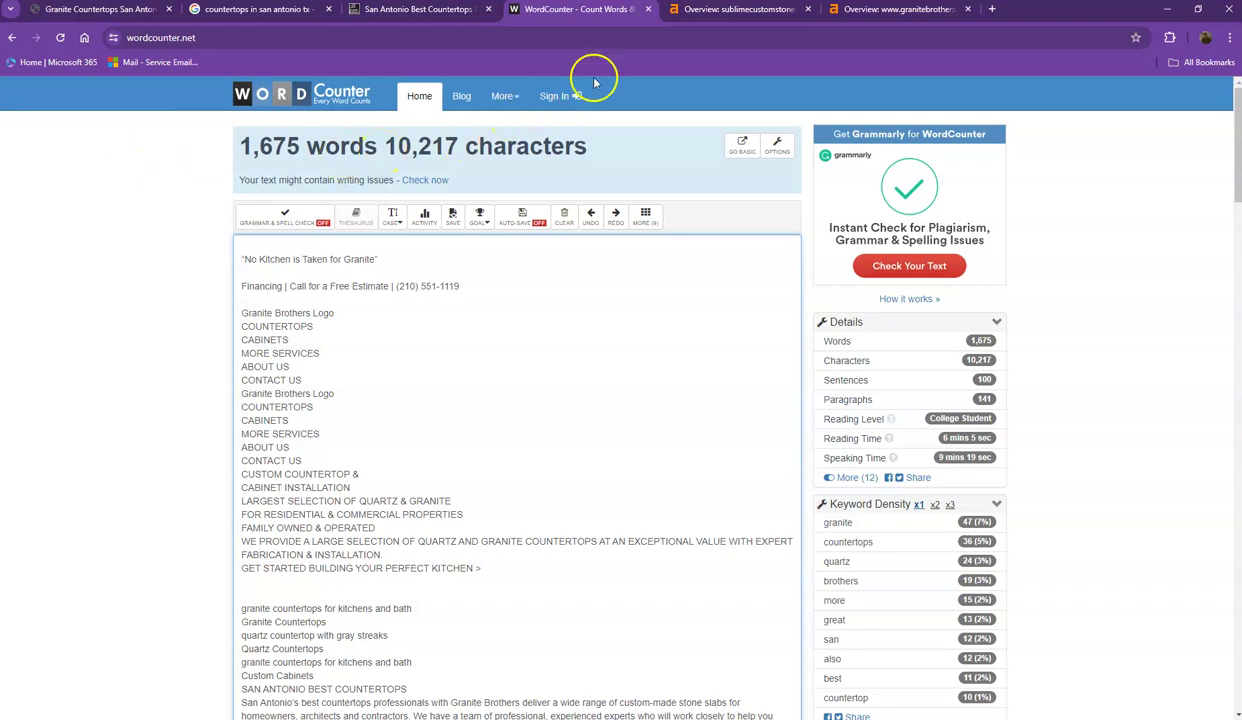
# Switch to the Ahrefs overview of sublimecustomstone.com and examine its backlinks and referring domains
pyautogui.click(686, 11)
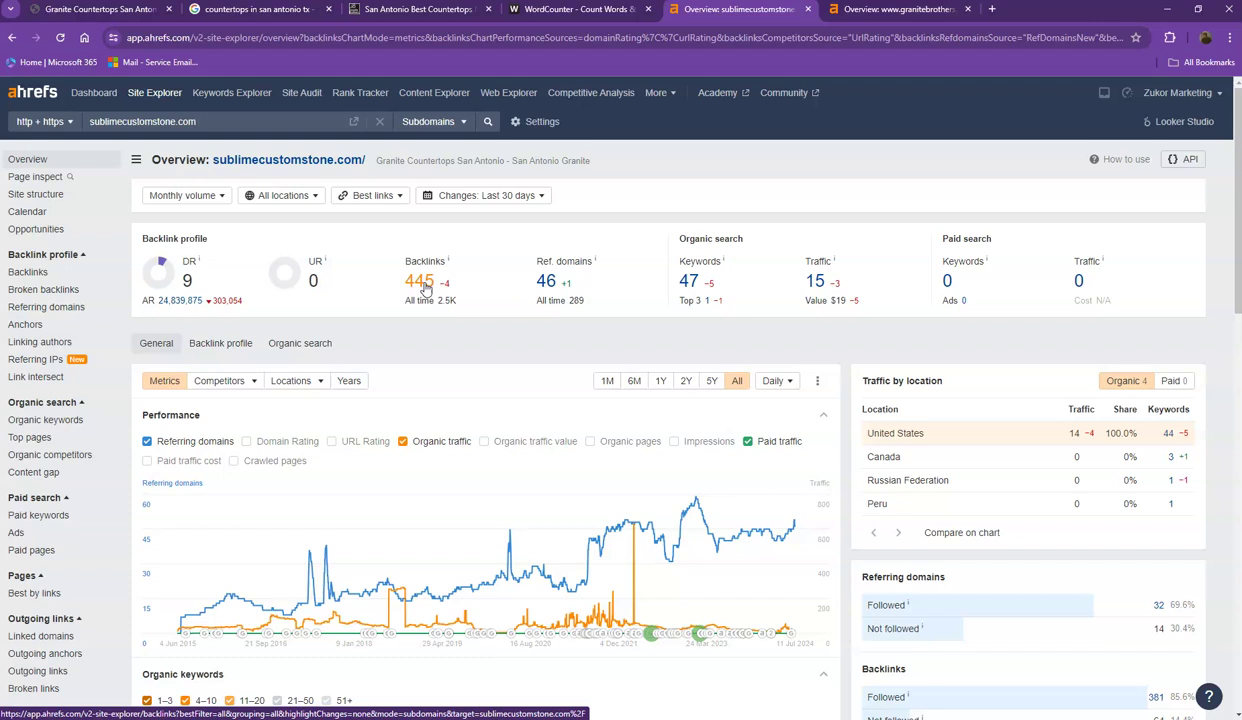
pyautogui.click(416, 286)
pyautogui.click(422, 285)
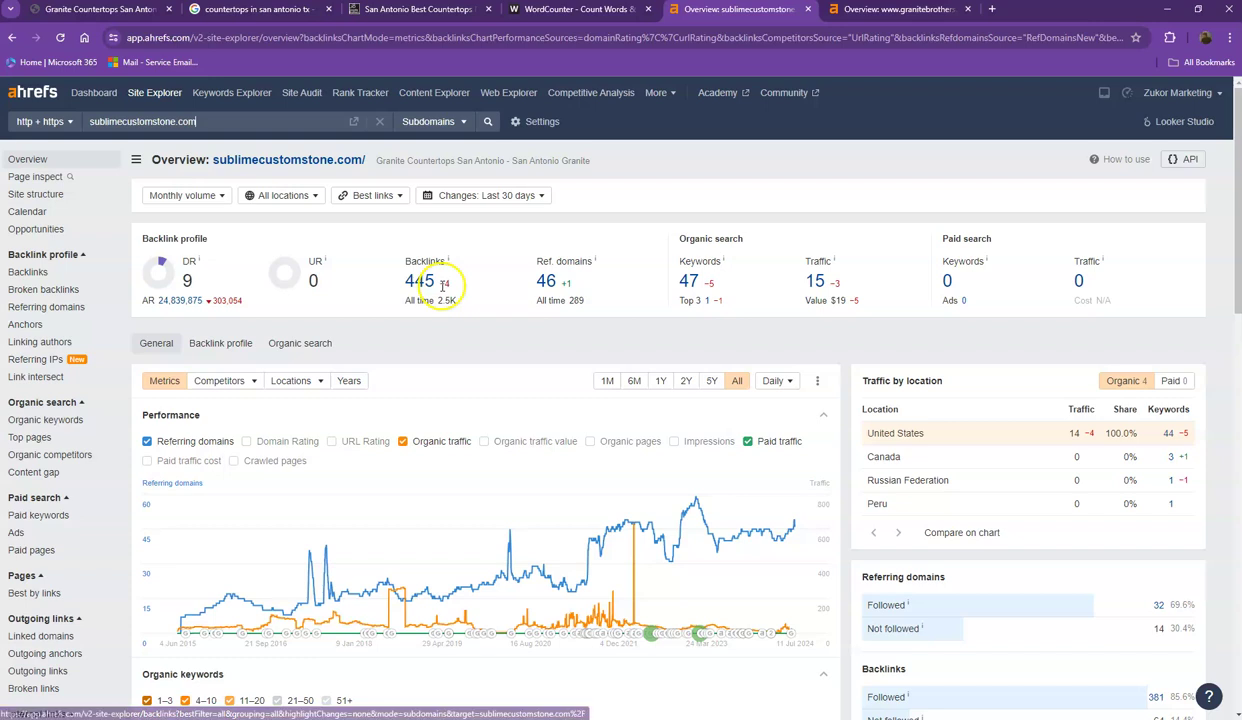
pyautogui.click(420, 286)
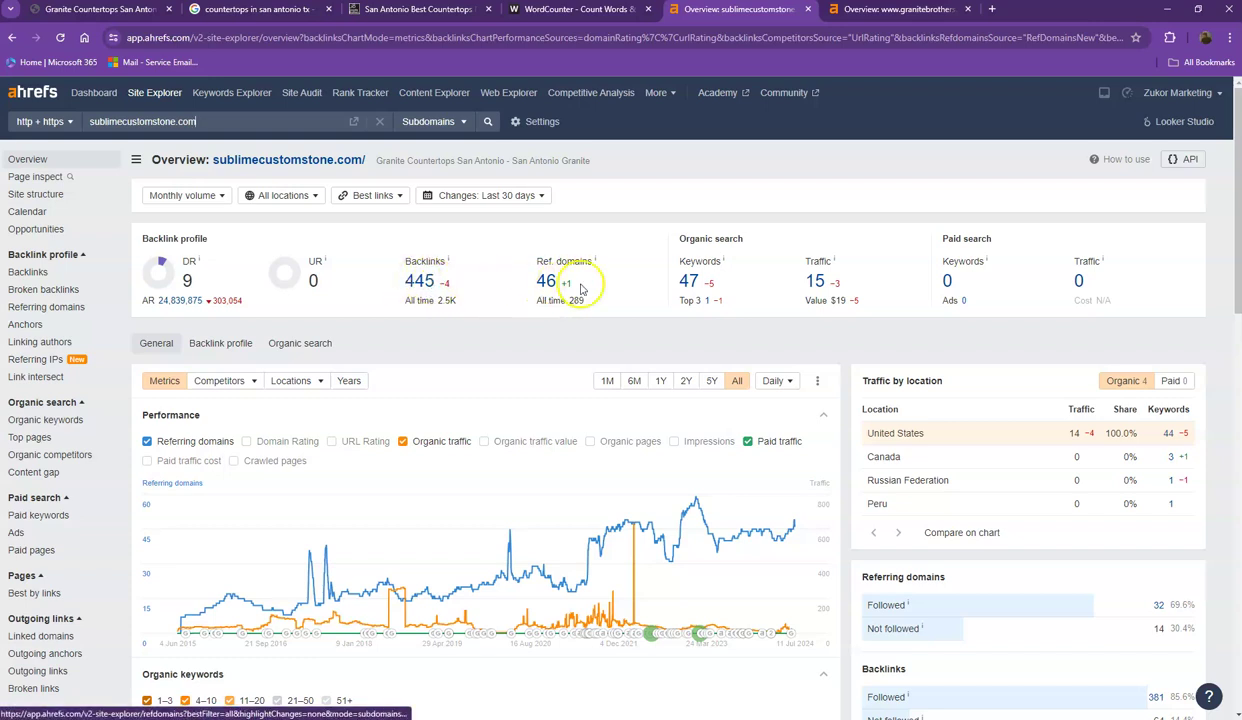
pyautogui.click(414, 289)
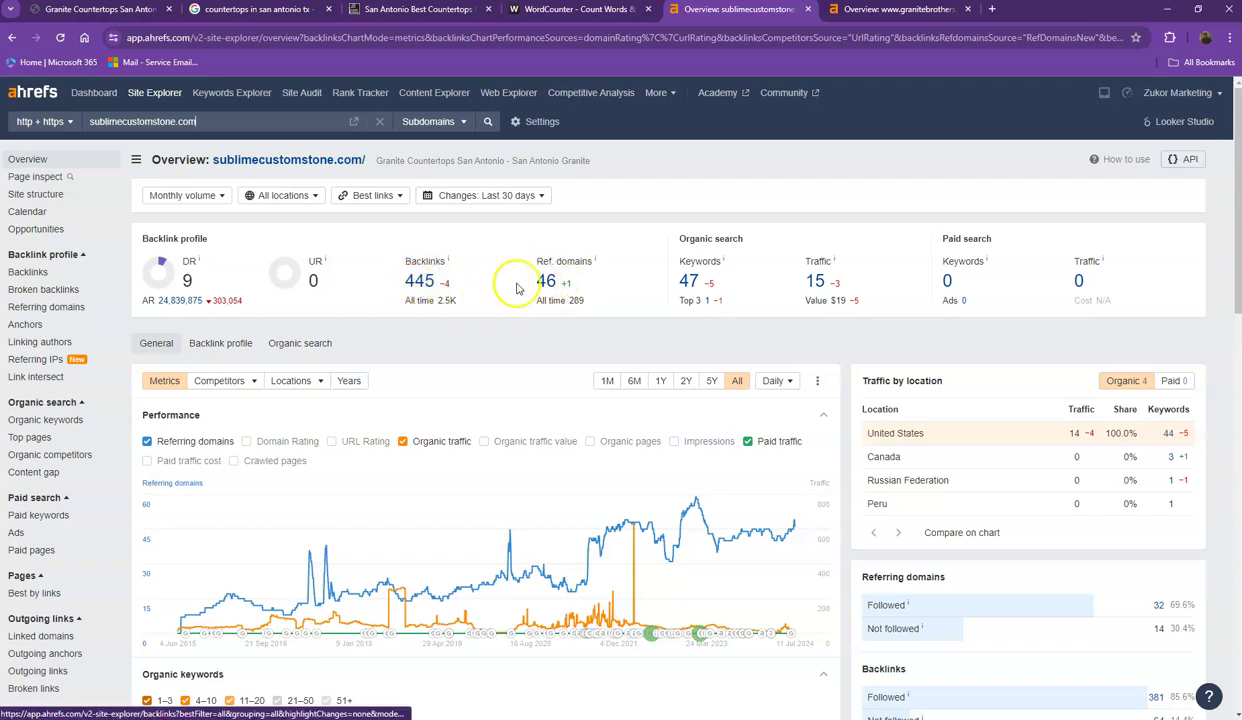
pyautogui.click(412, 276)
pyautogui.click(422, 285)
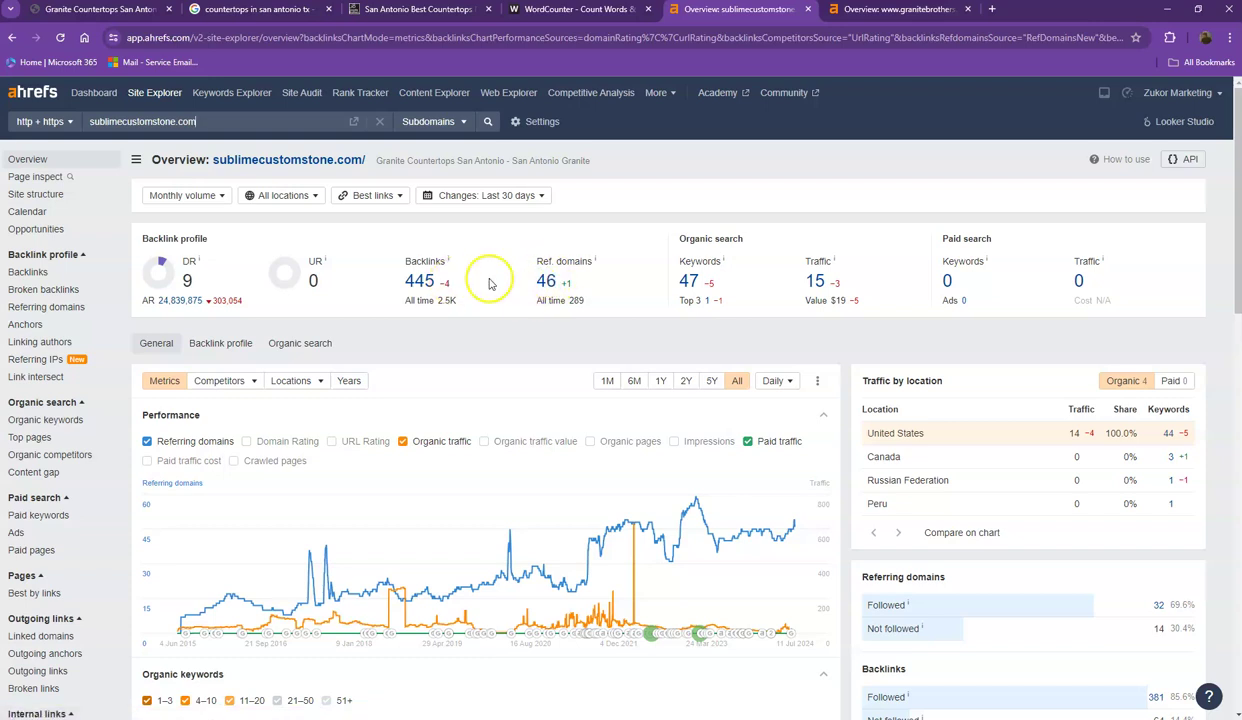
# Compare the Ahrefs overview of granitebrothers.com with that of sublimecustomstone.com, covering backlinks, referring domains, organic keywords and traffic
pyautogui.click(864, 14)
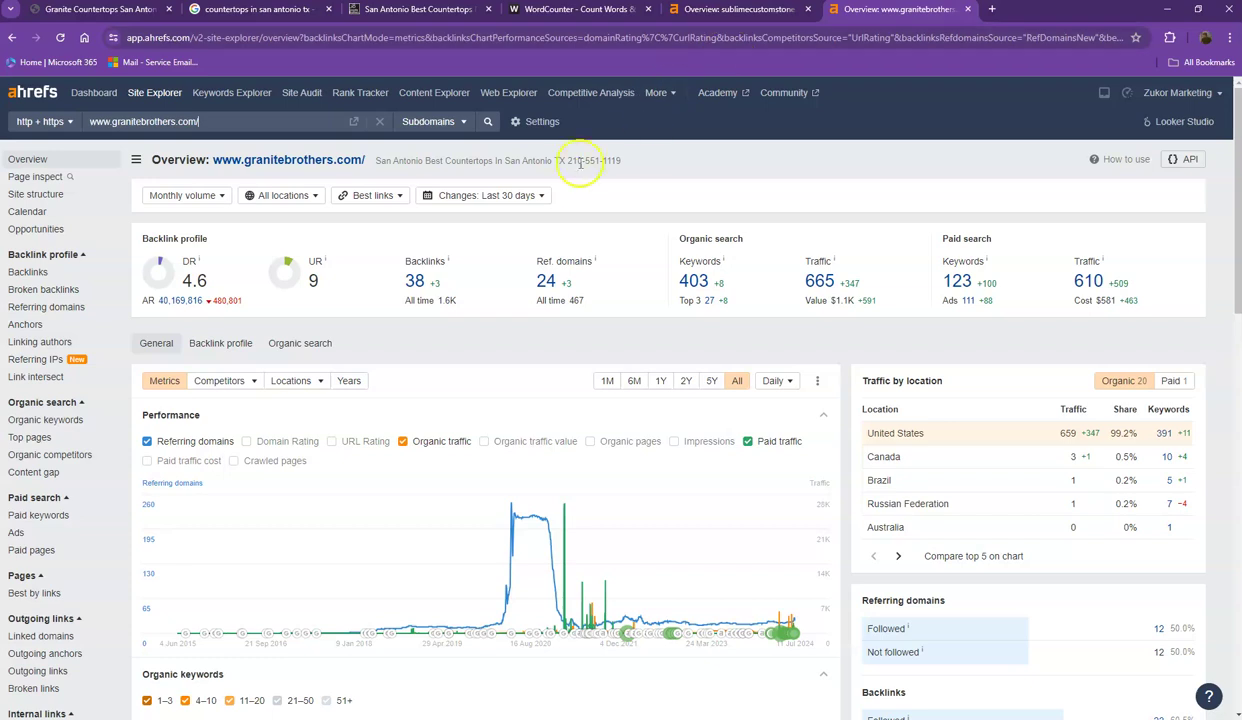
pyautogui.click(710, 14)
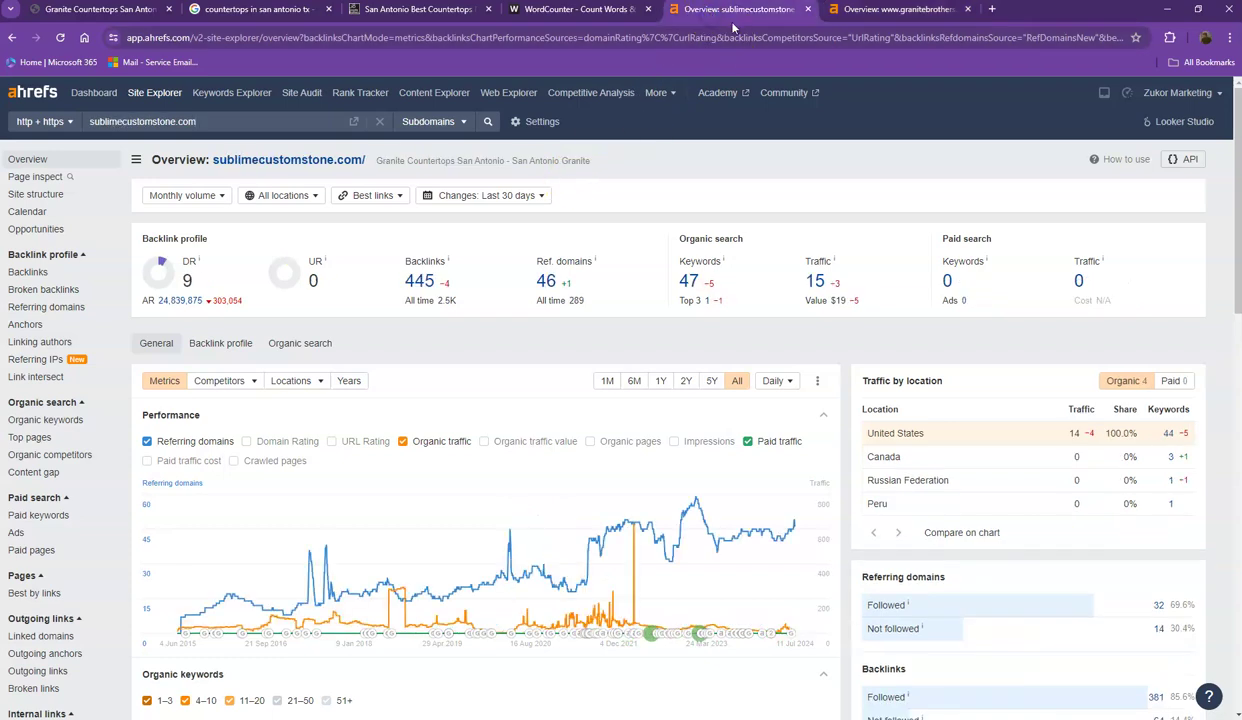
pyautogui.click(862, 12)
pyautogui.click(760, 12)
pyautogui.click(862, 12)
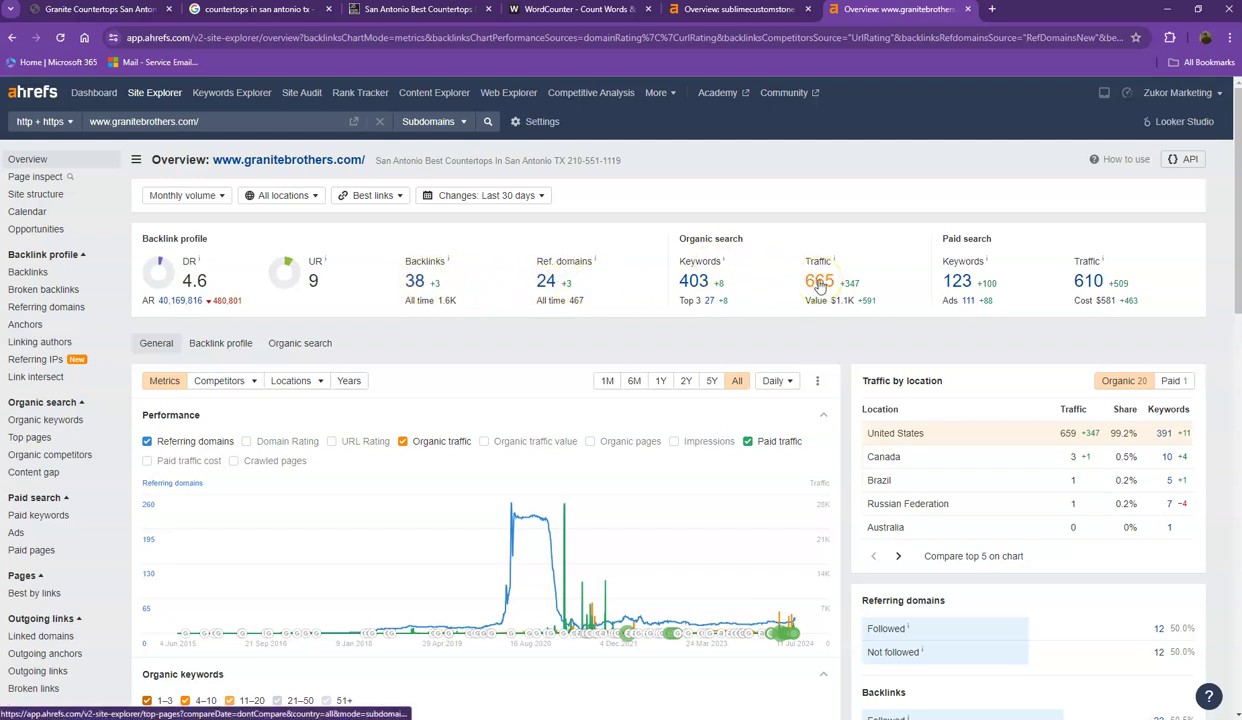
pyautogui.click(750, 12)
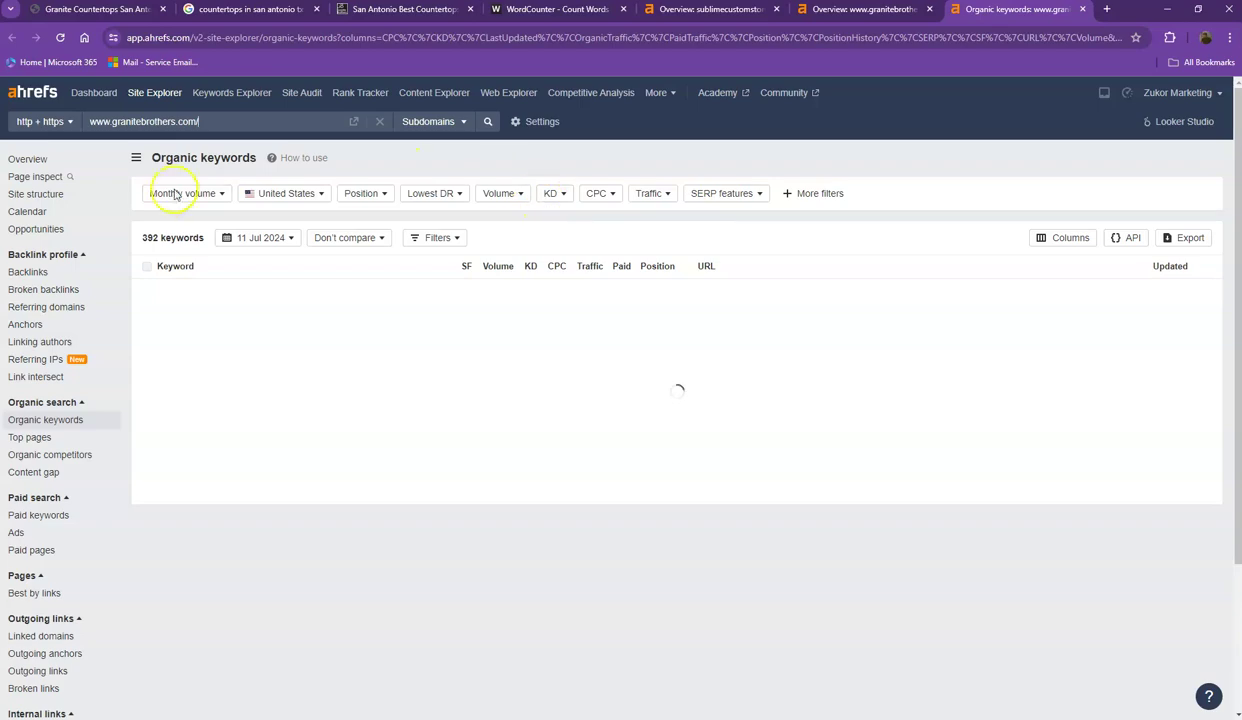
# Examine the first three pages of the Granite Brothers organic keywords report, including volumes and positions, and close the report
pyautogui.scroll(-10, 277, 220)
pyautogui.scroll(-2, 282, 273)
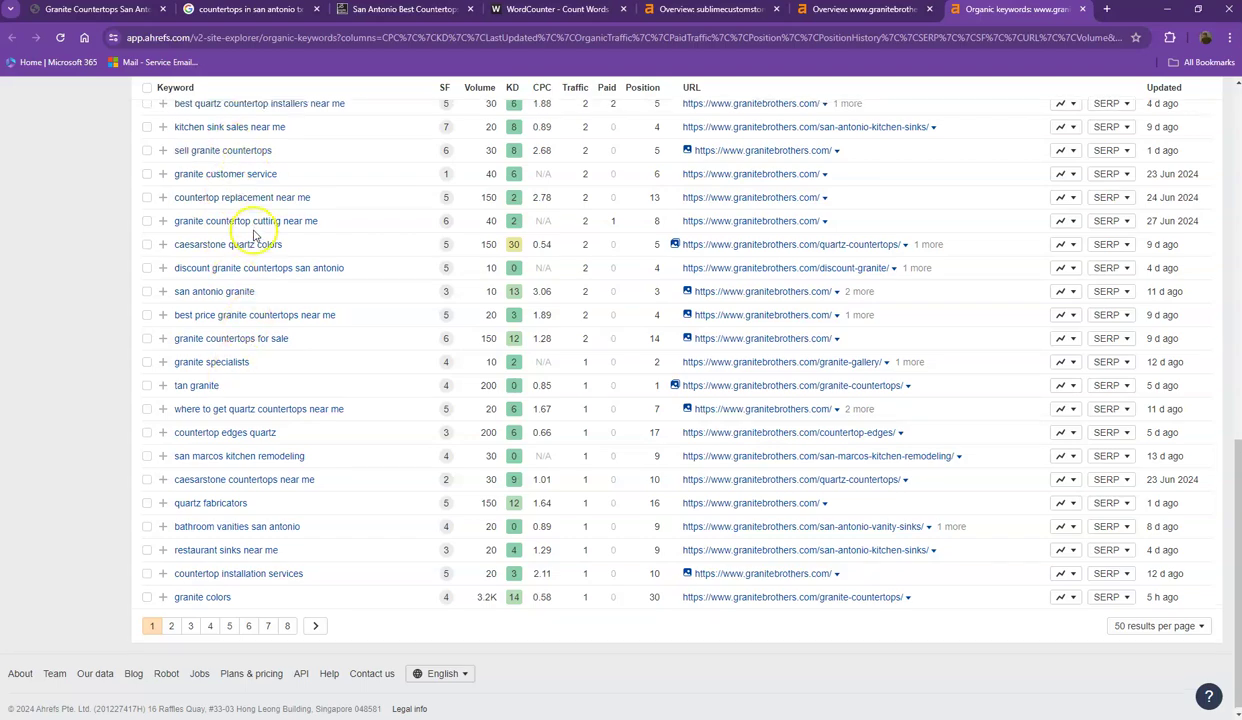
pyautogui.scroll(4, 250, 228)
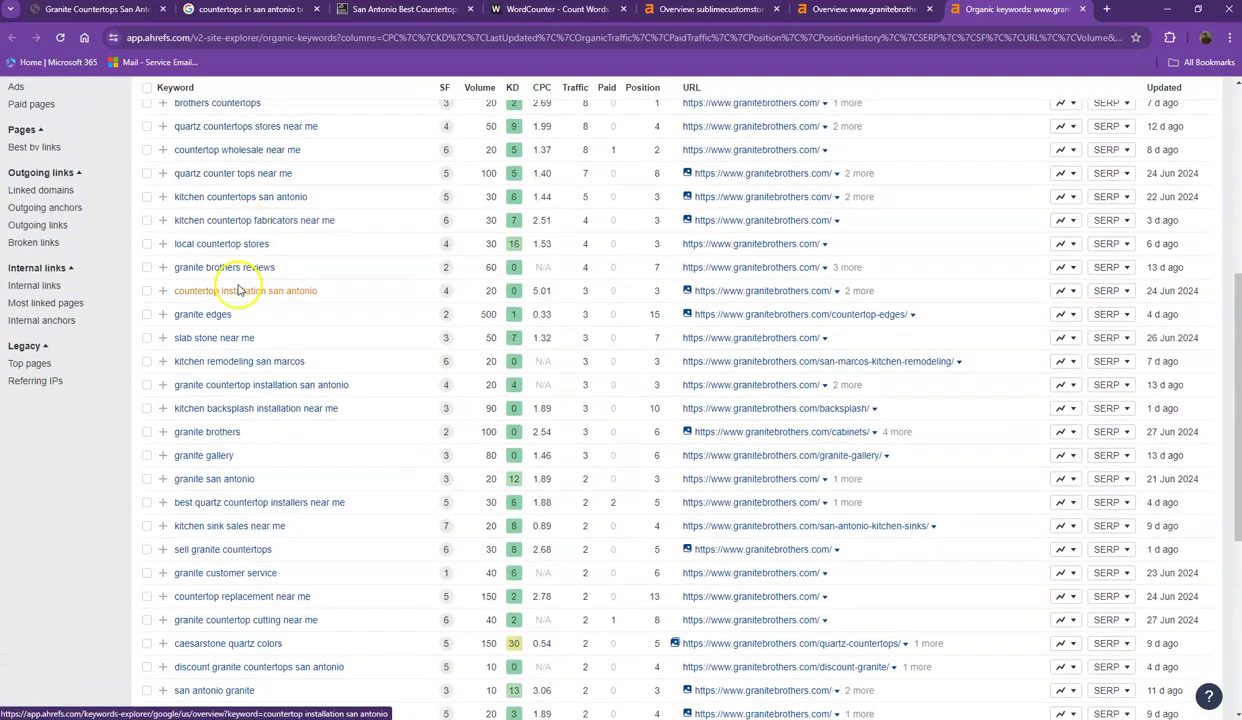
pyautogui.scroll(-4, 236, 290)
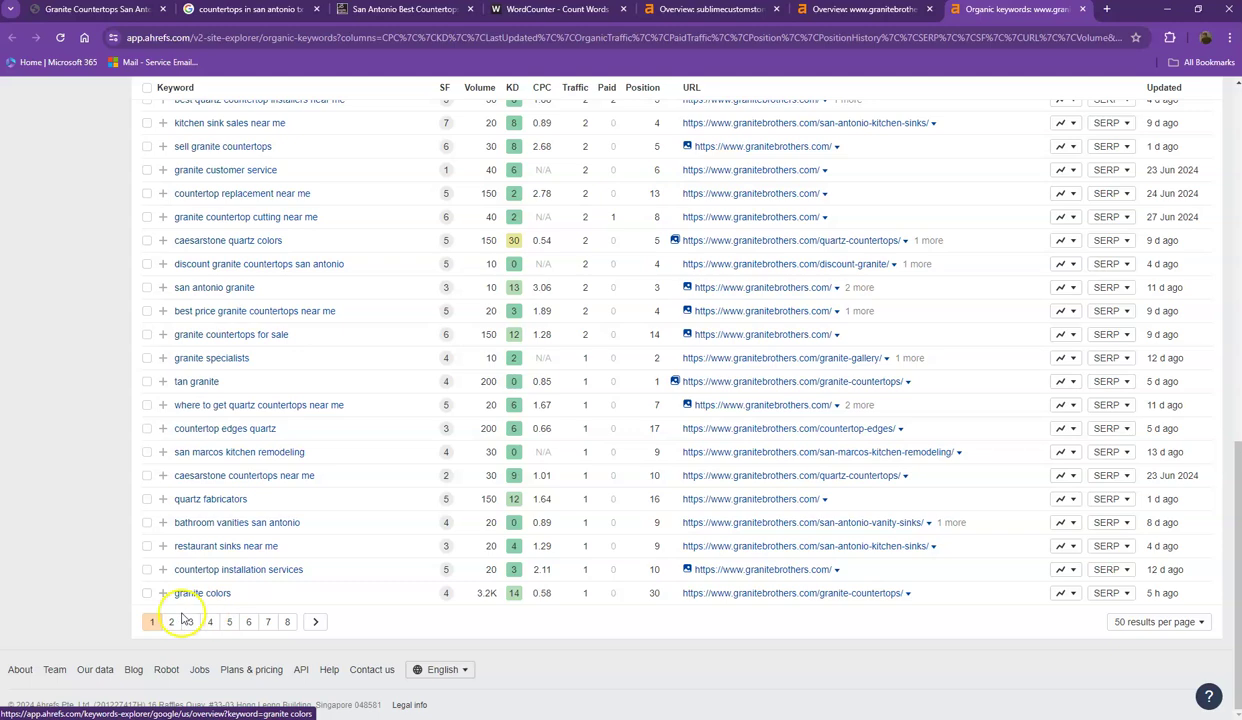
pyautogui.click(171, 622)
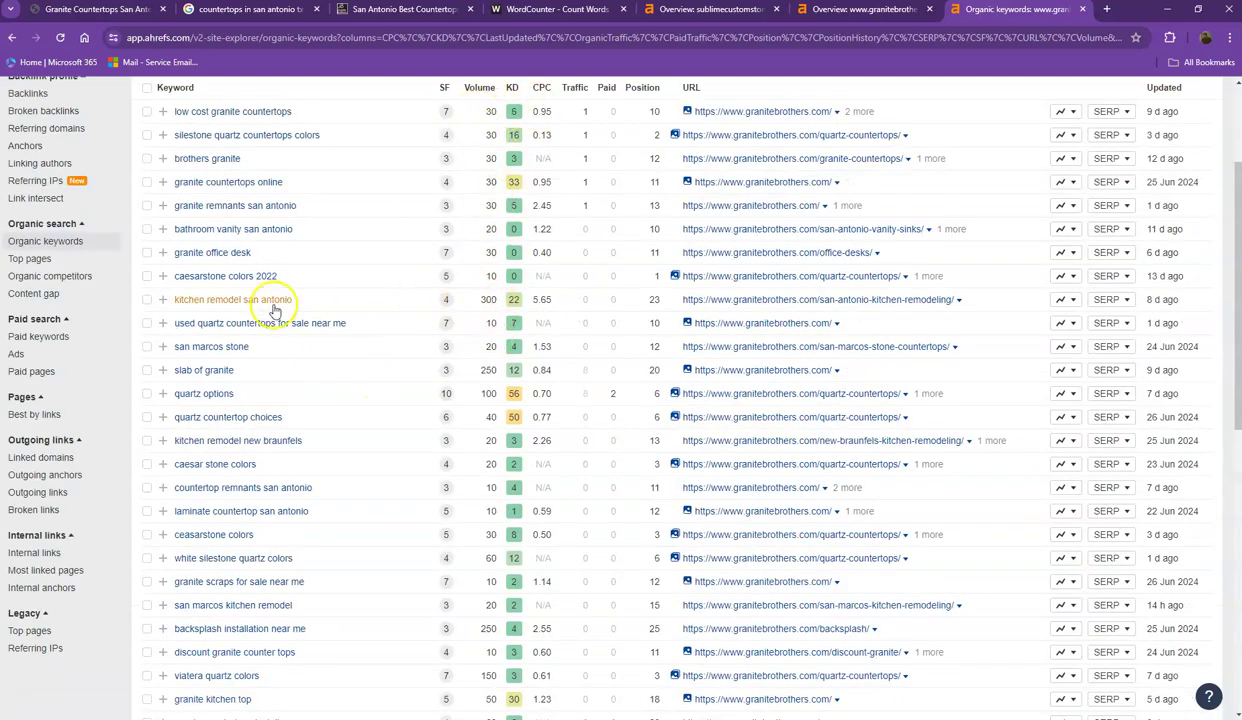
pyautogui.scroll(-3, 278, 315)
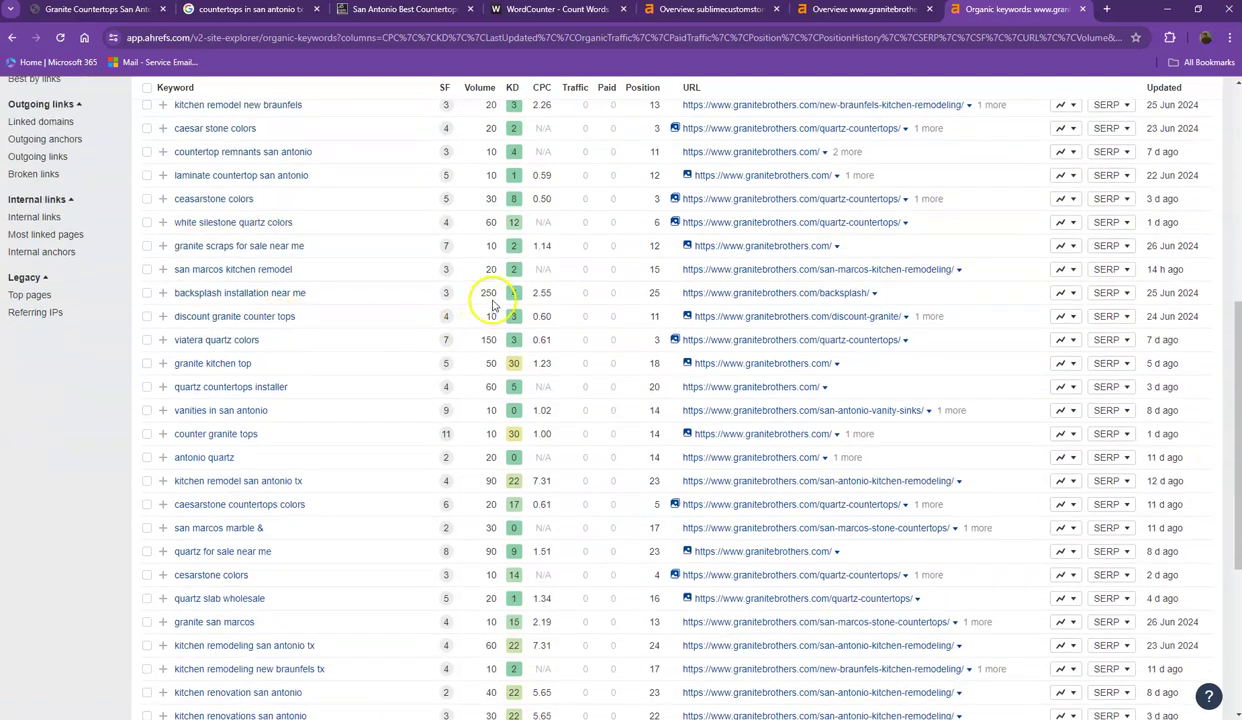
pyautogui.scroll(-3, 470, 310)
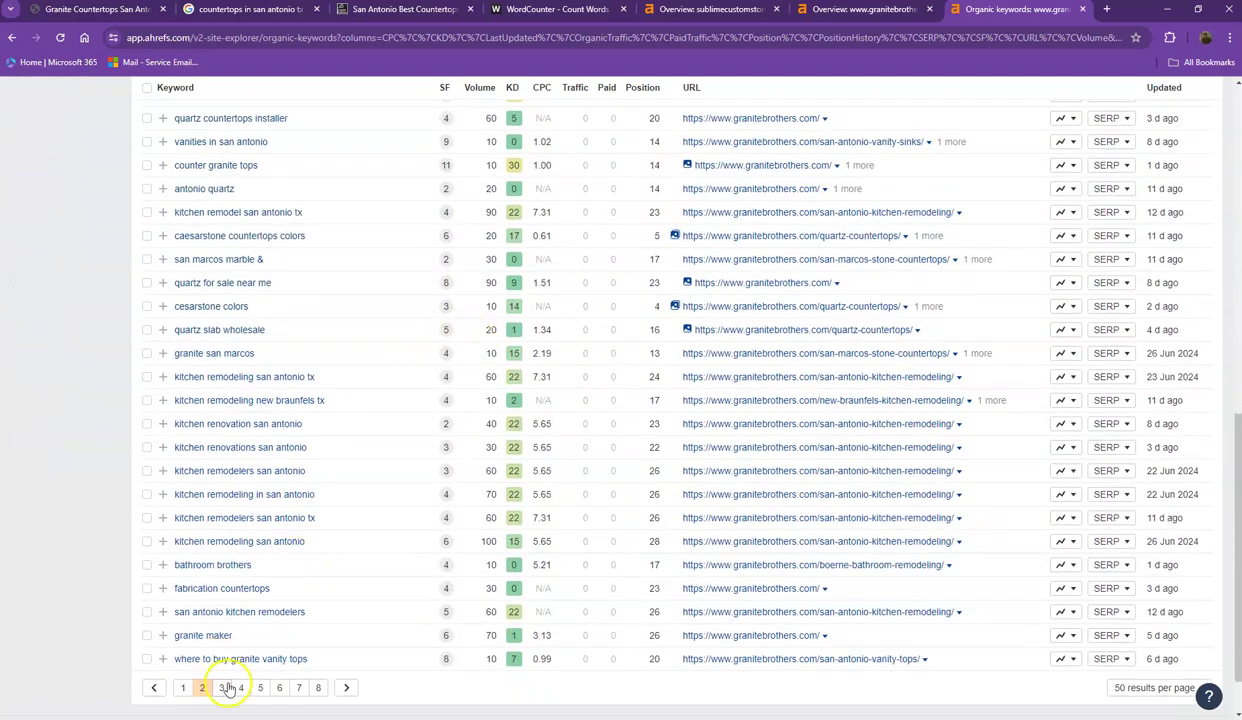
pyautogui.click(228, 688)
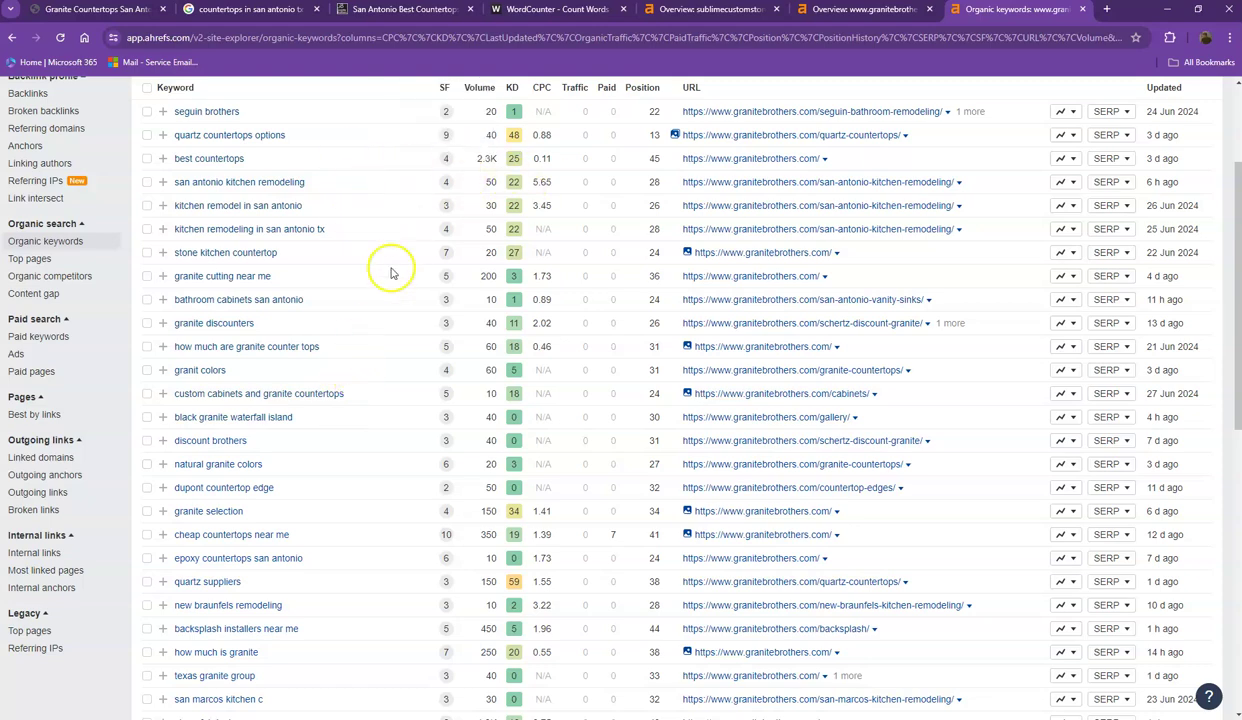
pyautogui.scroll(-3, 400, 320)
pyautogui.scroll(-3, 410, 345)
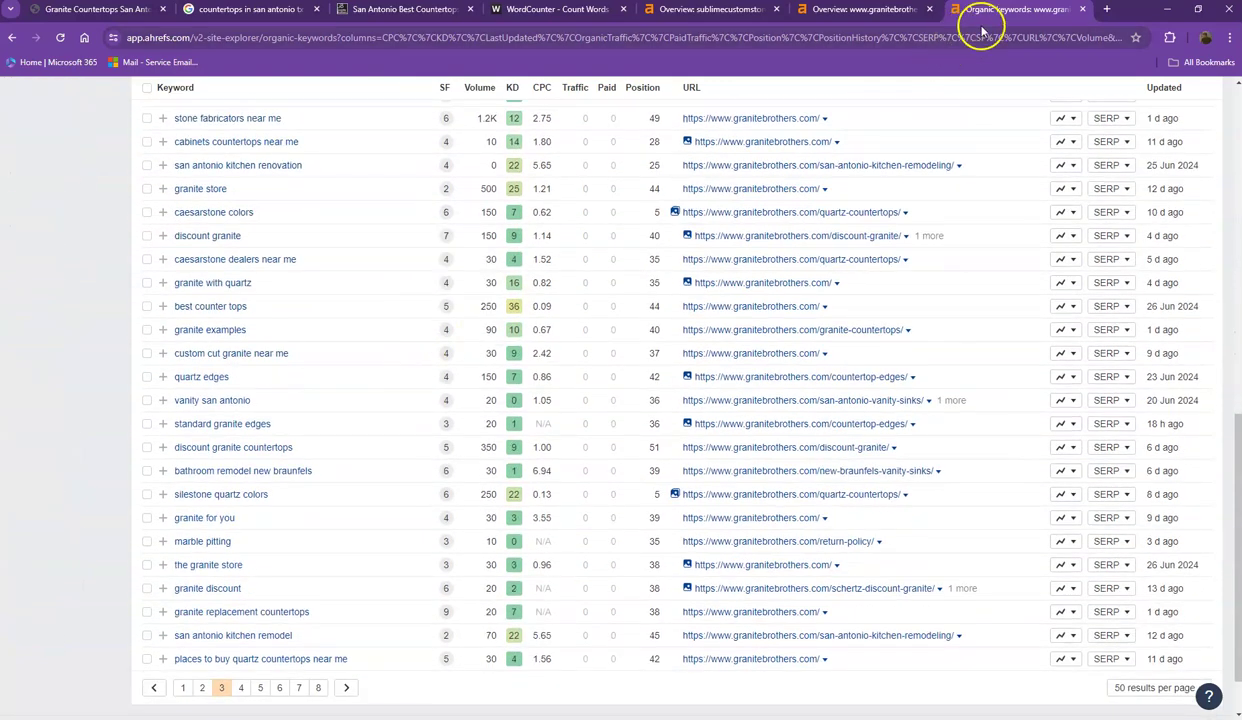
pyautogui.click(1082, 9)
# Return to the Sublime Custom Stone homepage and check a slideshow image's file name in the save dialog without saving it
pyautogui.click(107, 9)
pyautogui.scroll(-2, 120, 222)
pyautogui.rightClick(513, 215)
pyautogui.click(535, 244)
pyautogui.click(310, 299)
pyautogui.moveTo(355, 299); pyautogui.dragTo(80, 299)
pyautogui.click(300, 299)
pyautogui.click(650, 346)
# Inspect the default file name of another slideshow image and cancel the save
pyautogui.rightClick(618, 262)
pyautogui.click(676, 293)
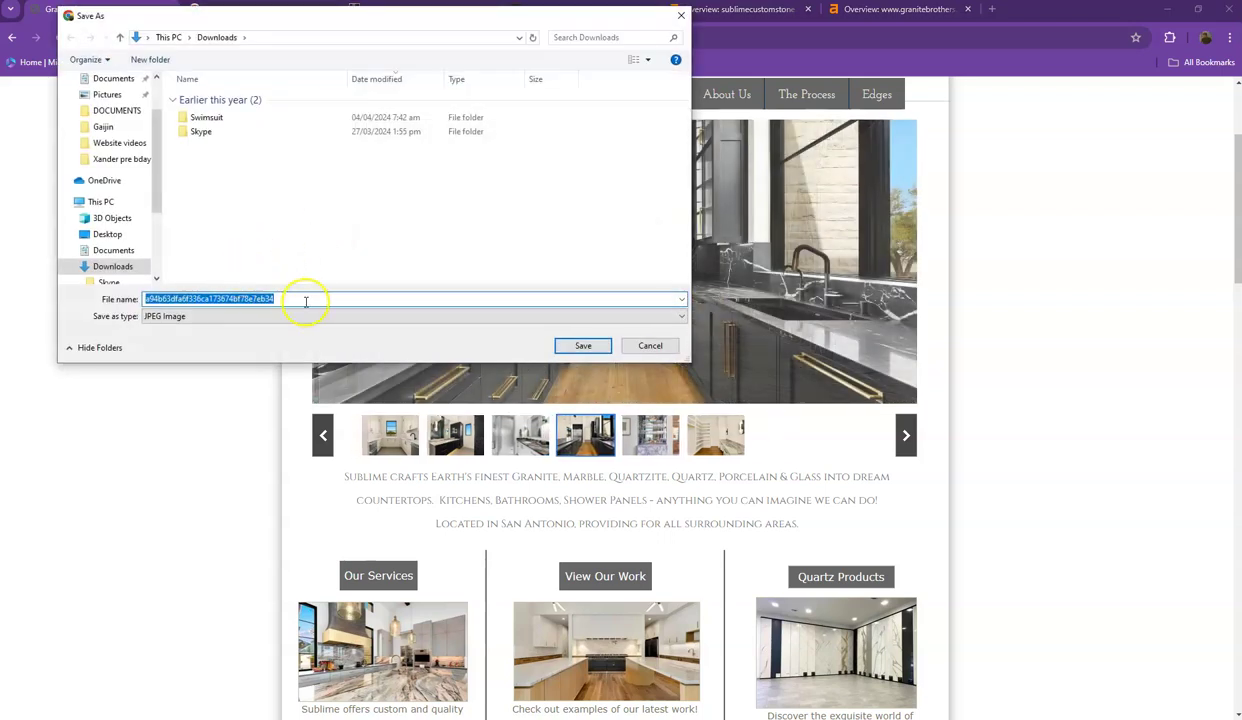
pyautogui.click(305, 300)
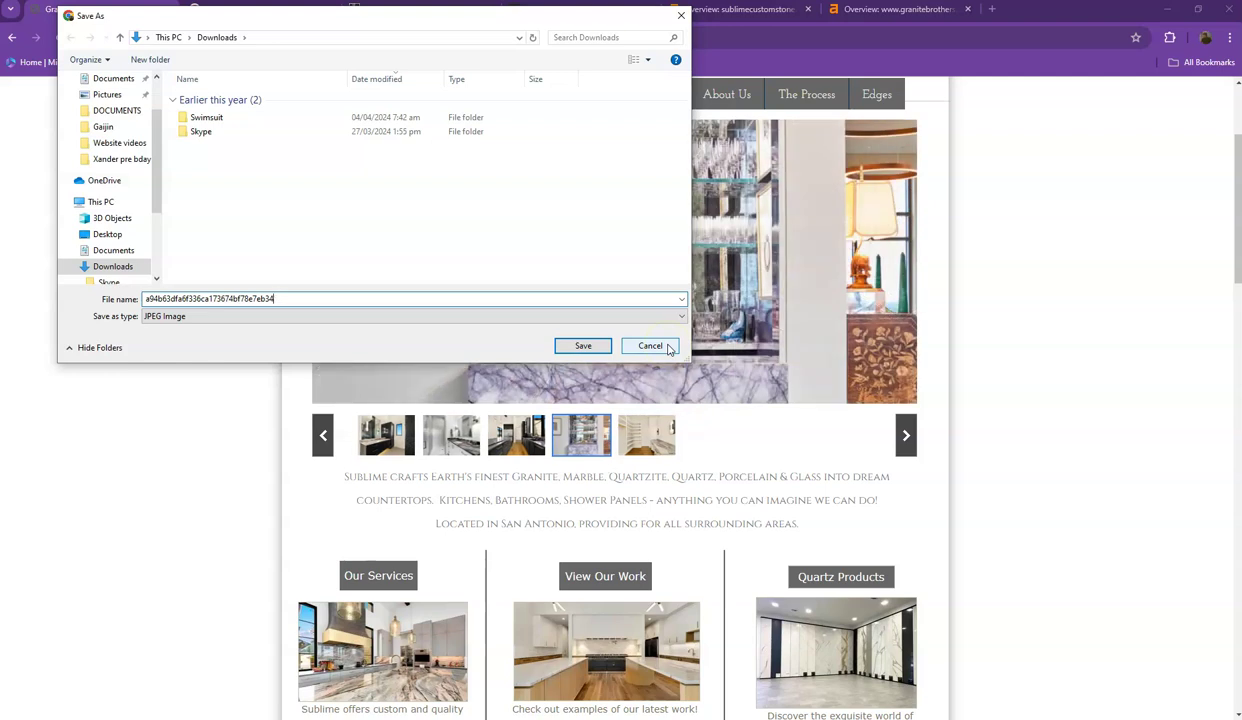
pyautogui.click(668, 347)
# Replace the text in WordCounter with all the text of the Sublime Custom Stone homepage and check its word count
pyautogui.hotkey('ctrl', 'a')
pyautogui.click(546, 10)
pyautogui.click(448, 245)
pyautogui.hotkey('ctrl', 'a')
pyautogui.hotkey('ctrl', 'v')
pyautogui.scroll(10, 385, 277)
pyautogui.scroll(10, 362, 249)
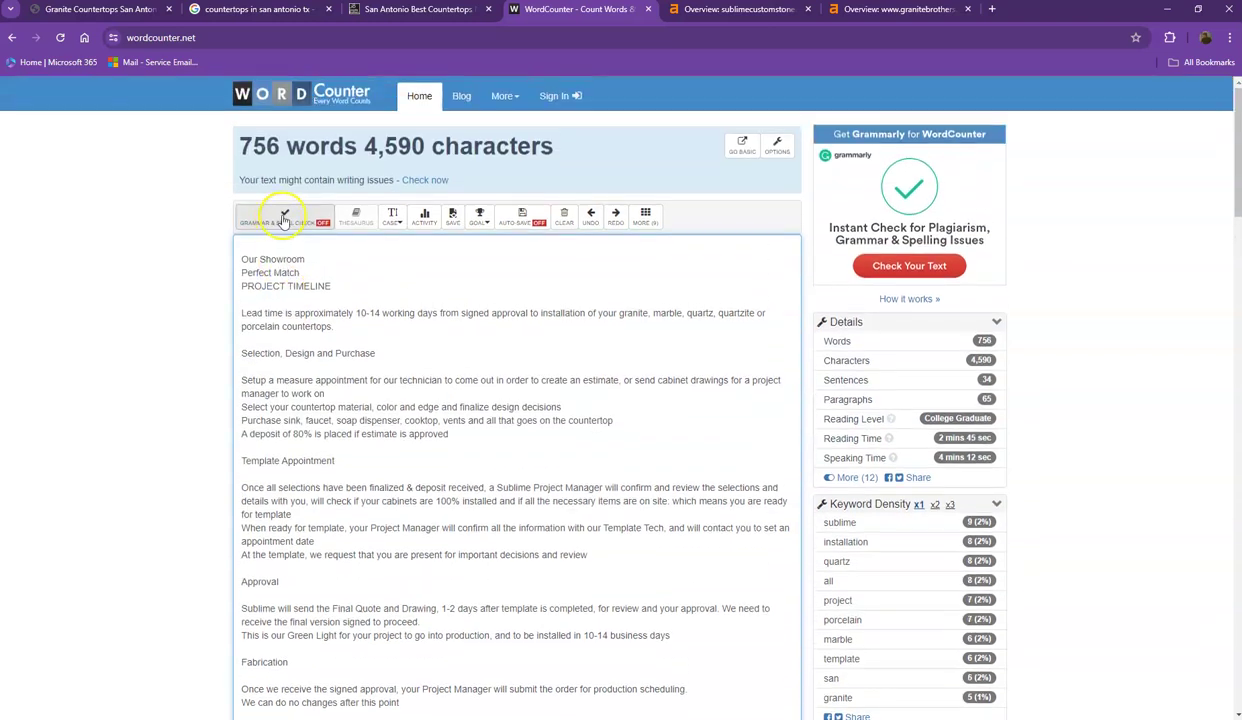
pyautogui.moveTo(240, 145); pyautogui.dragTo(368, 145)
pyautogui.click(360, 140)
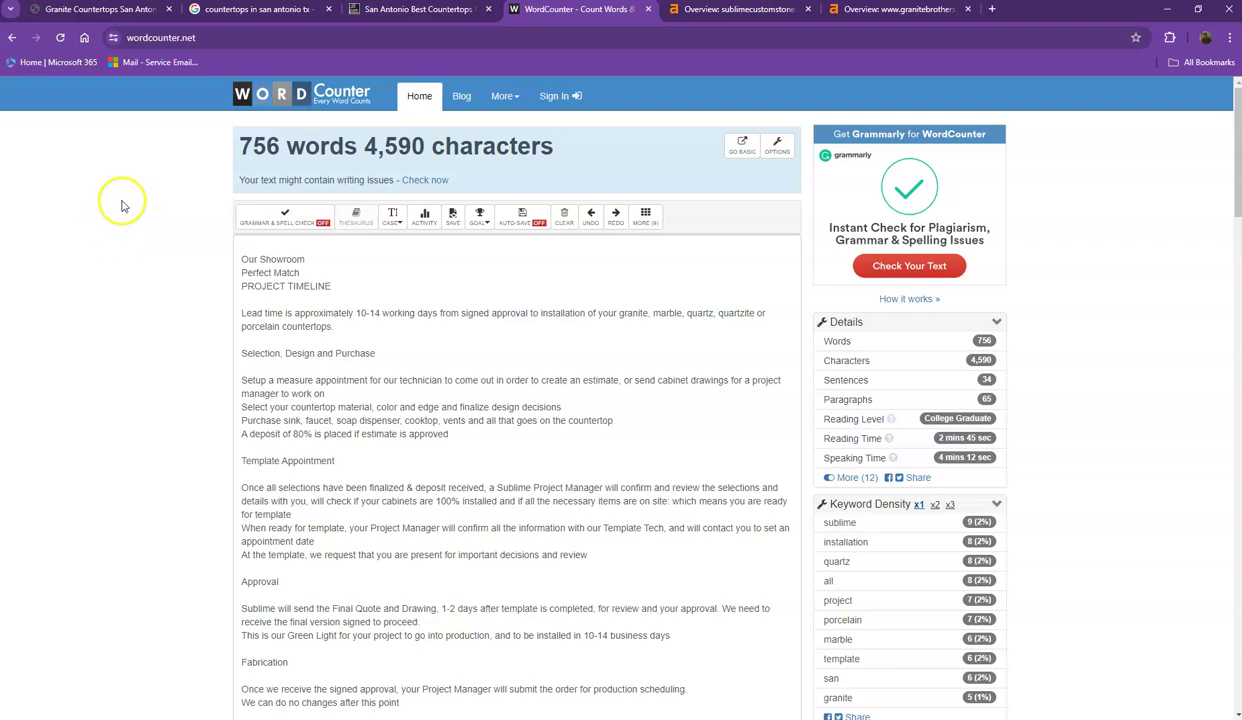
# Review the Google results for "countertops in san antonio tx" again, covering the lower organic listings and the Places section
pyautogui.click(290, 20)
pyautogui.scroll(-5, 111, 287)
pyautogui.scroll(-2, 105, 287)
pyautogui.moveTo(108, 281); pyautogui.dragTo(294, 284)
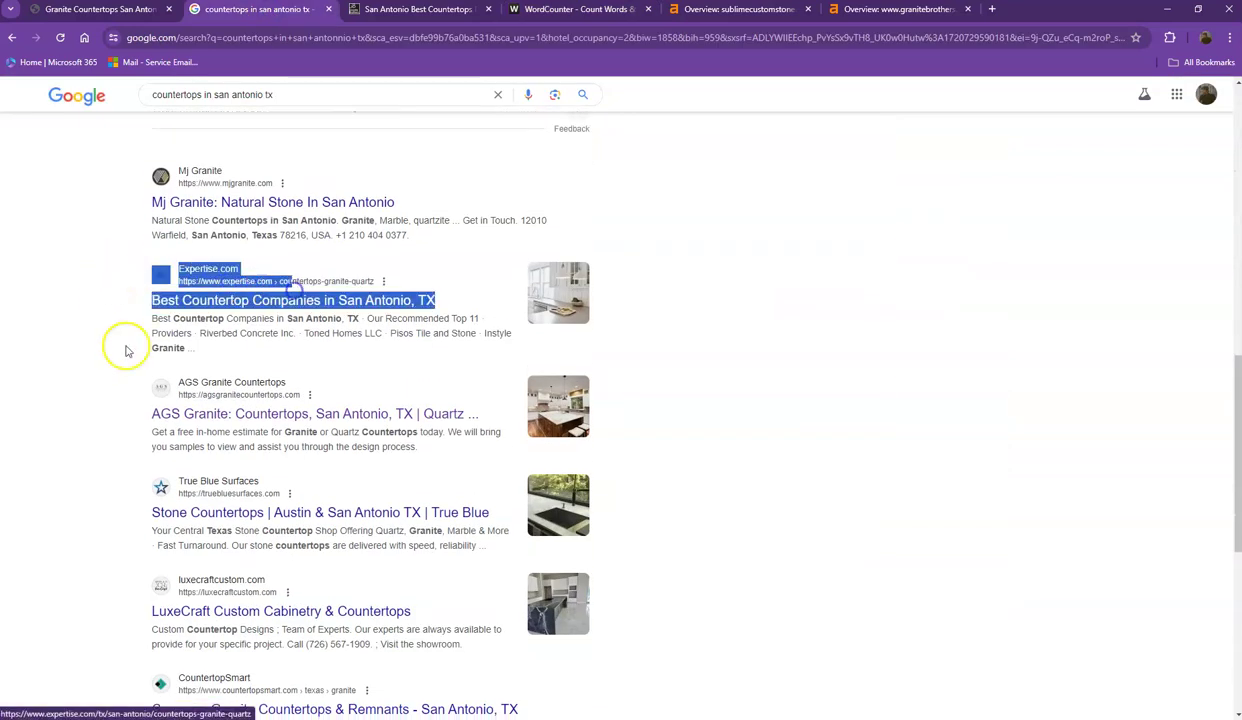
pyautogui.scroll(-2, 122, 350)
pyautogui.scroll(-1, 122, 350)
pyautogui.scroll(-1, 122, 350)
pyautogui.scroll(8, 119, 352)
pyautogui.scroll(1, 67, 317)
pyautogui.moveTo(341, 140)
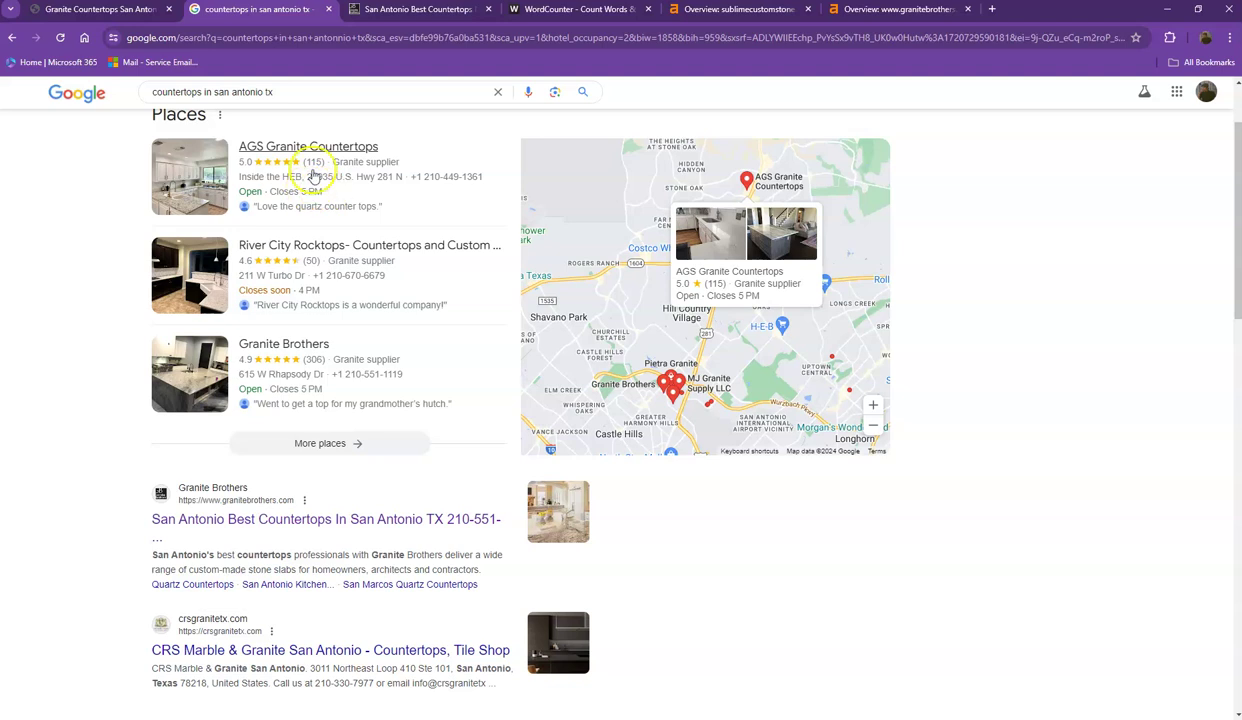
# Examine the Sublime Custom Stone homepage from its header through the service sections and the visit information to the project timeline
pyautogui.click(120, 10)
pyautogui.scroll(1, 238, 313)
pyautogui.scroll(2, 238, 313)
pyautogui.click(236, 321)
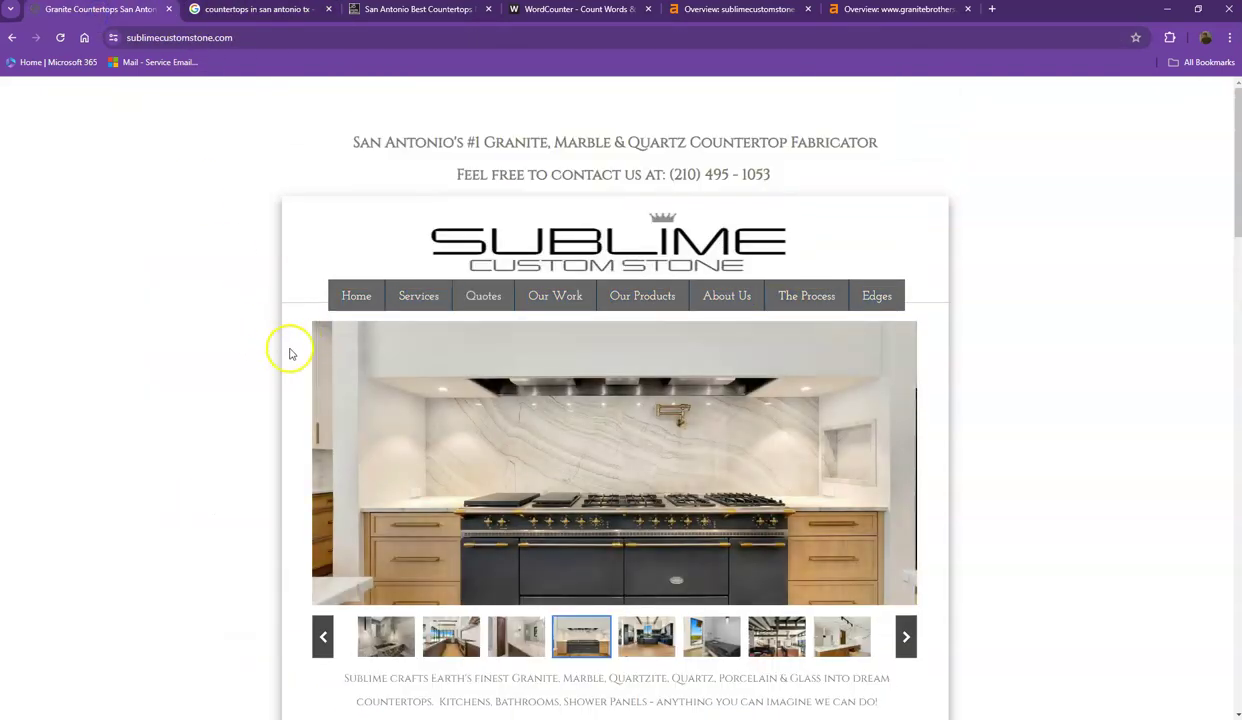
pyautogui.scroll(-3, 300, 360)
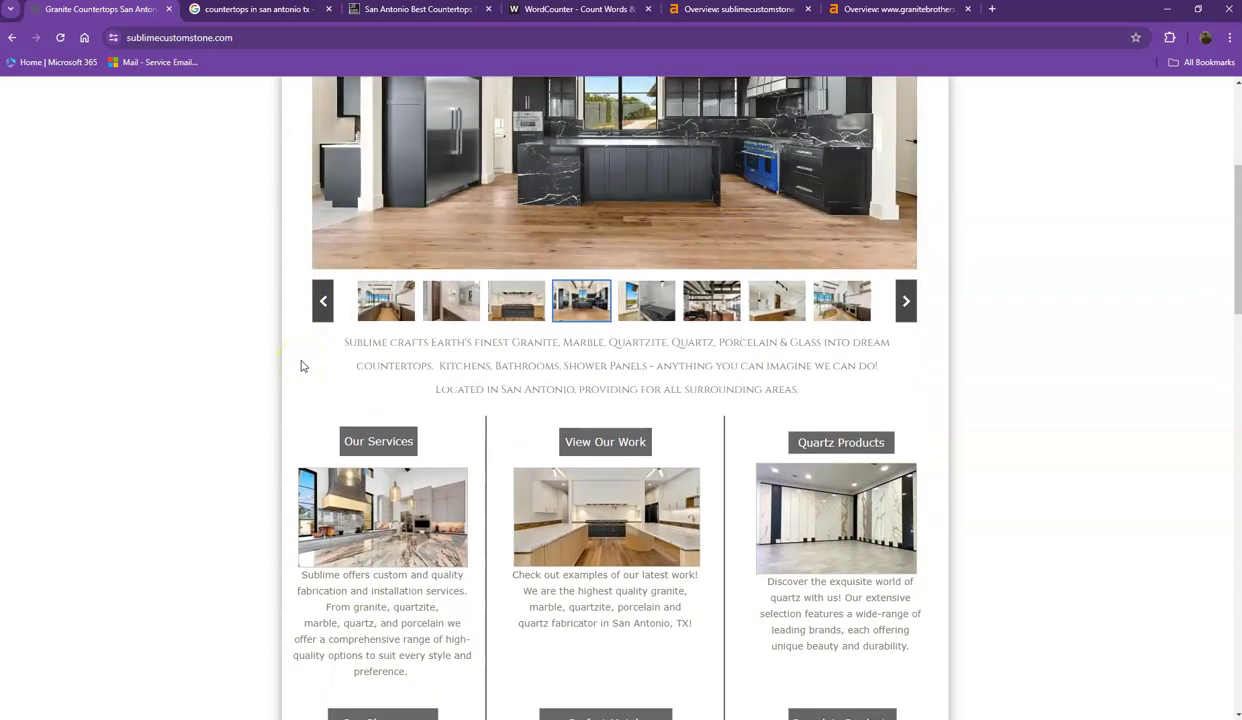
pyautogui.scroll(-1, 301, 366)
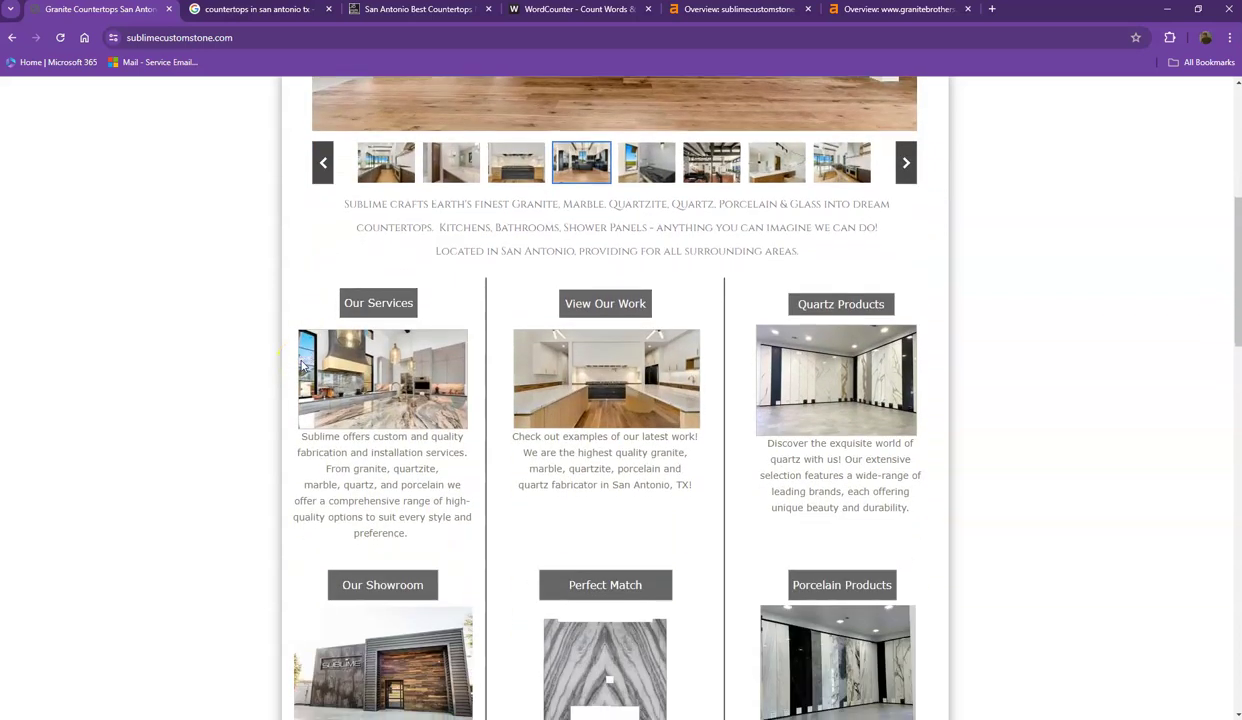
pyautogui.scroll(-2, 301, 368)
pyautogui.scroll(-5, 301, 368)
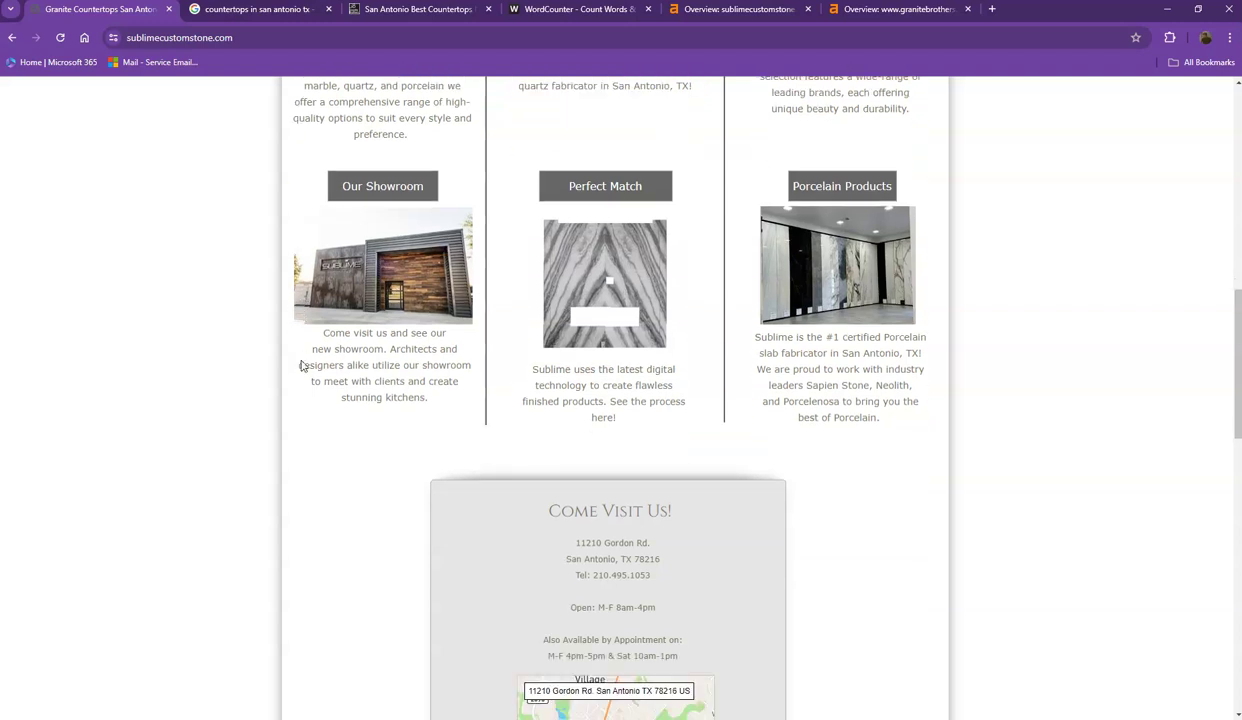
pyautogui.scroll(-1, 301, 373)
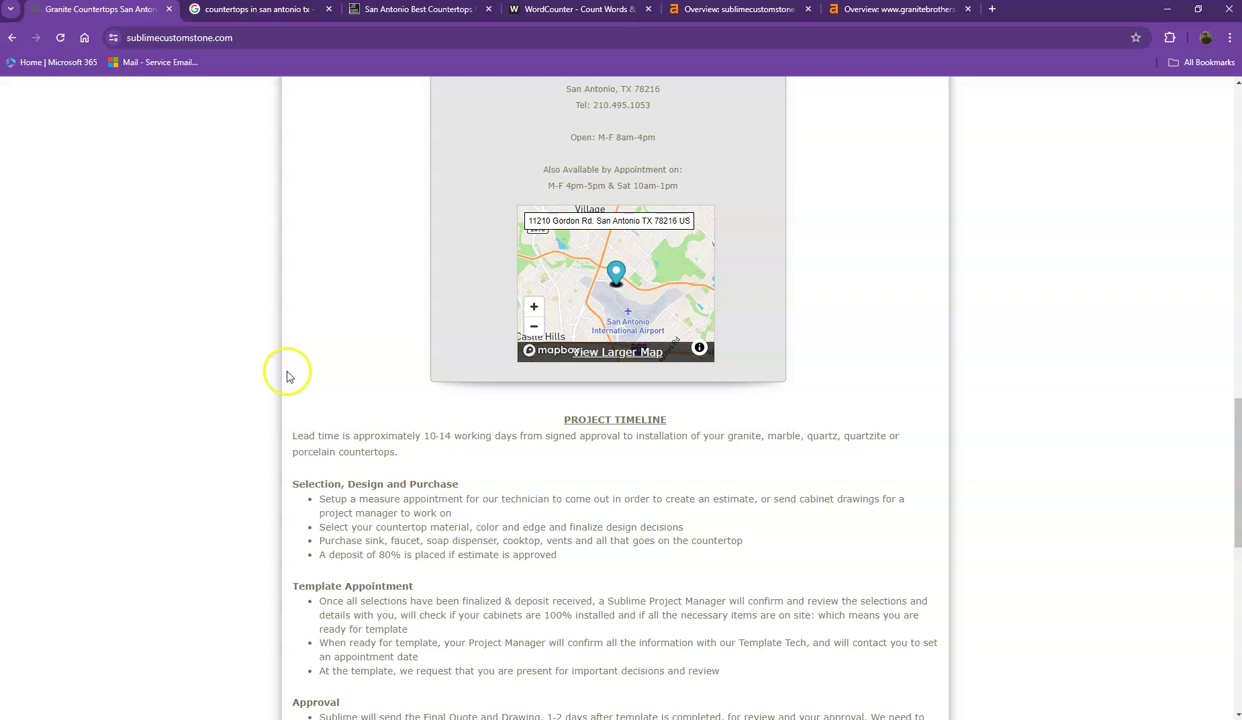
pyautogui.scroll(5, 296, 373)
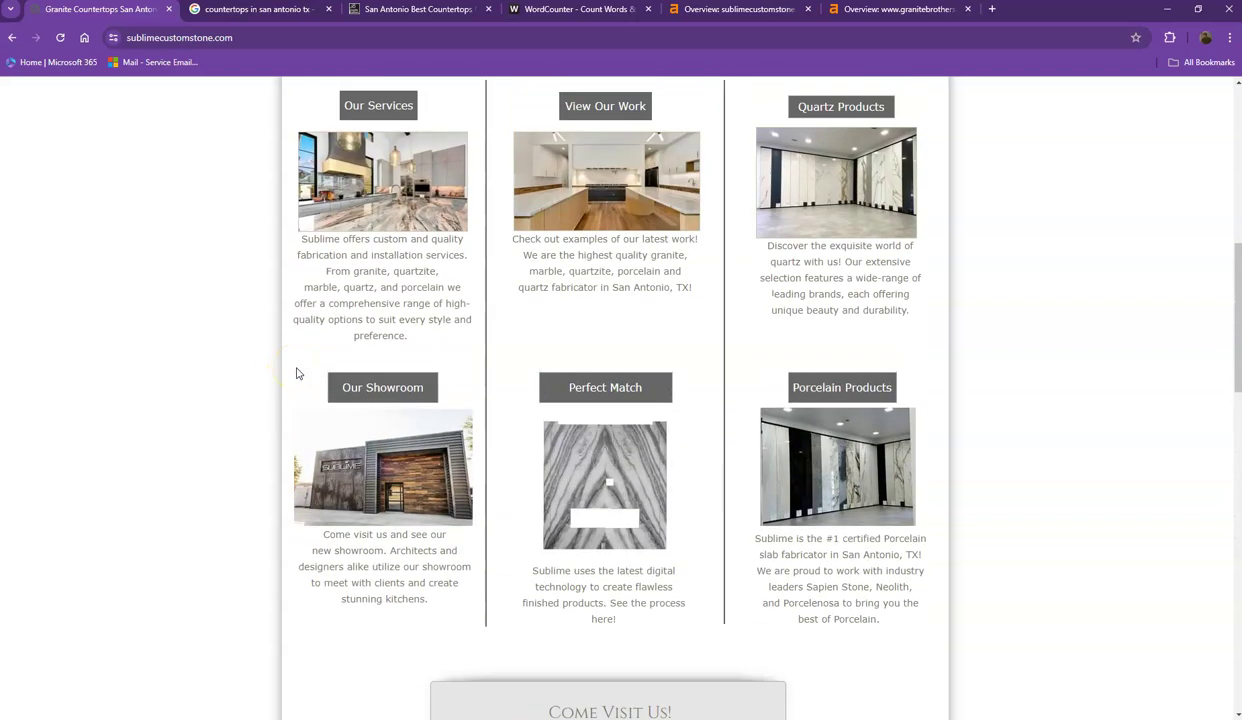